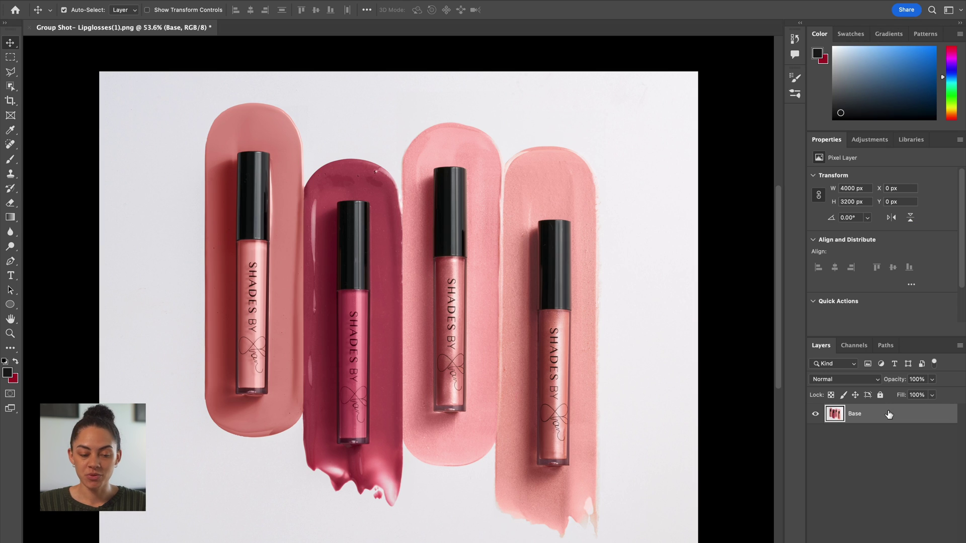
- Copy the fourth lip gloss bottle to a new layer using Object Selection and Cmd+J
scroll(654, 230, up, 6)
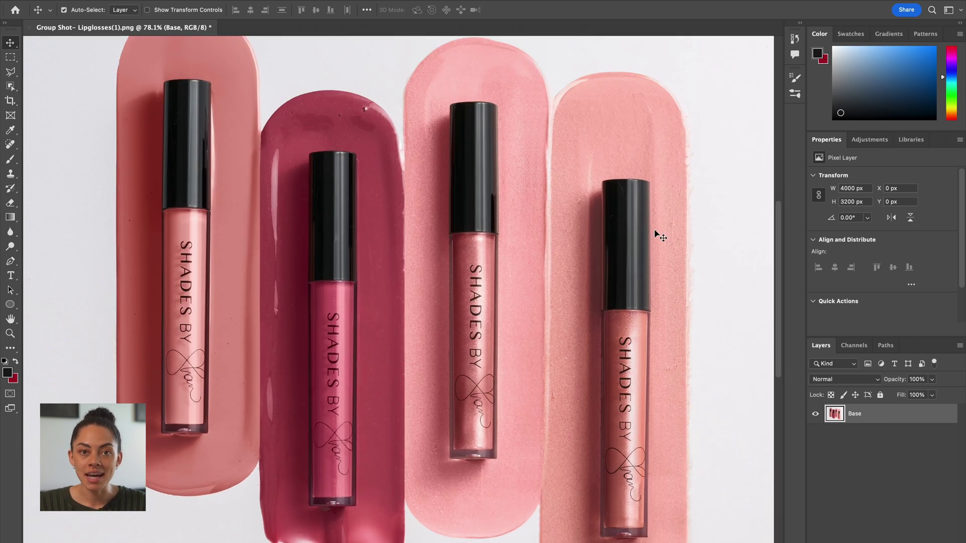
scroll(660, 235, up, 2)
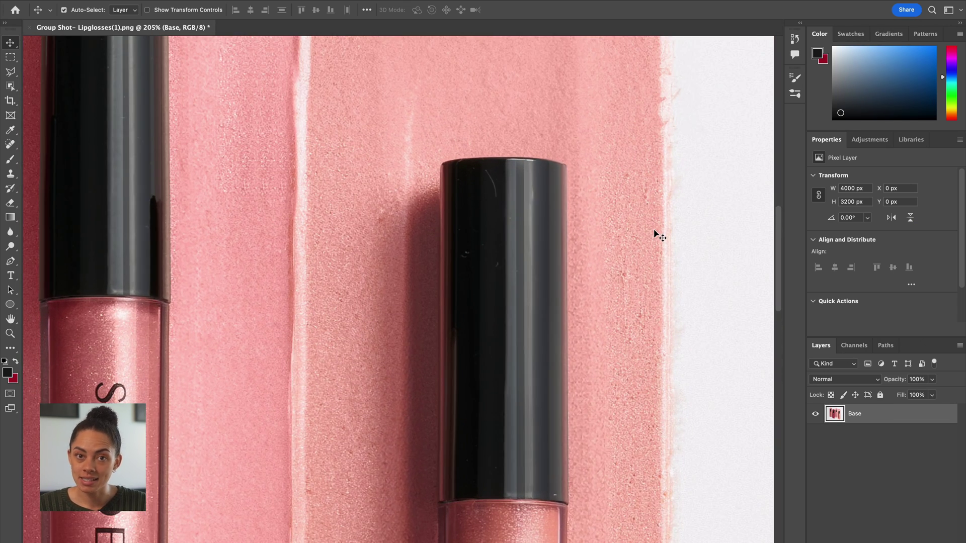
scroll(659, 235, right, 3)
scroll(659, 236, down, 1)
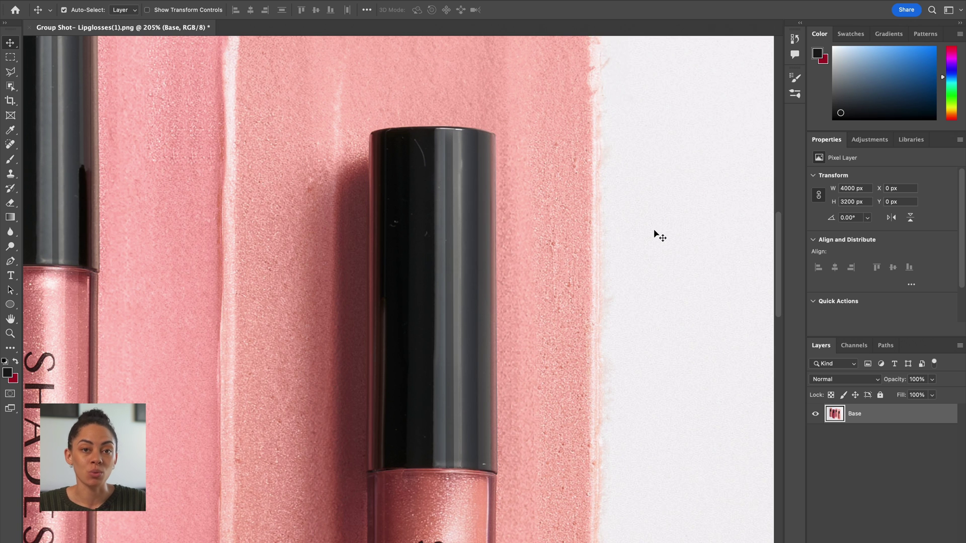
scroll(654, 232, down, 3)
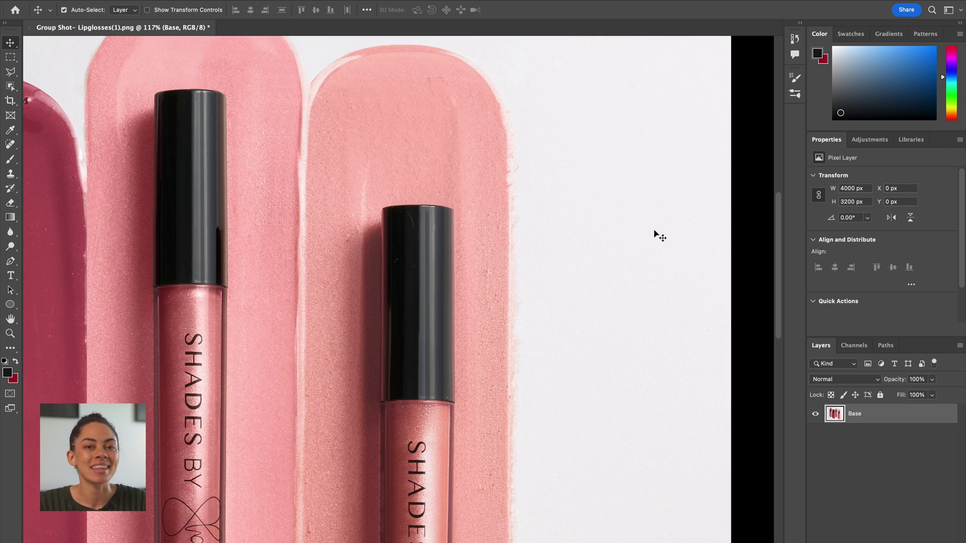
scroll(653, 228, down, 2)
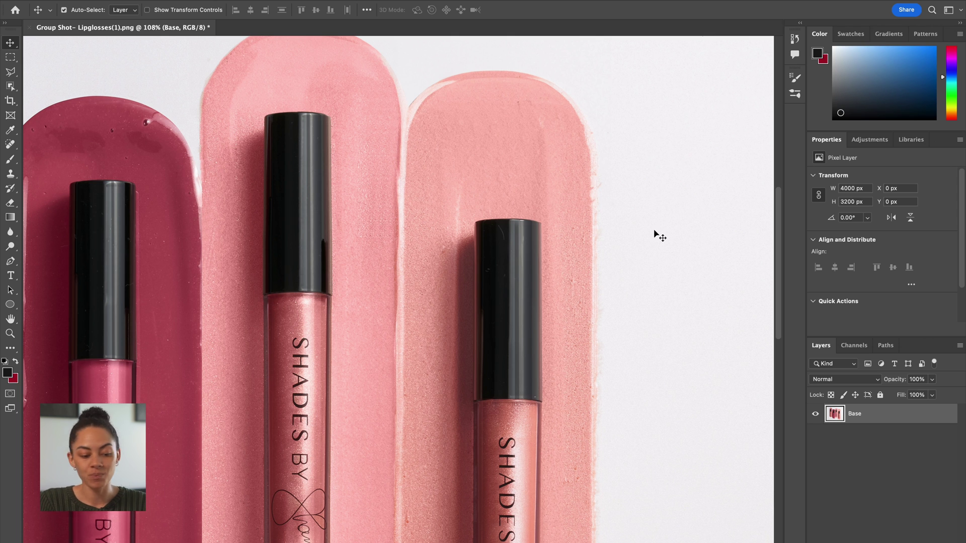
scroll(604, 341, up, 3)
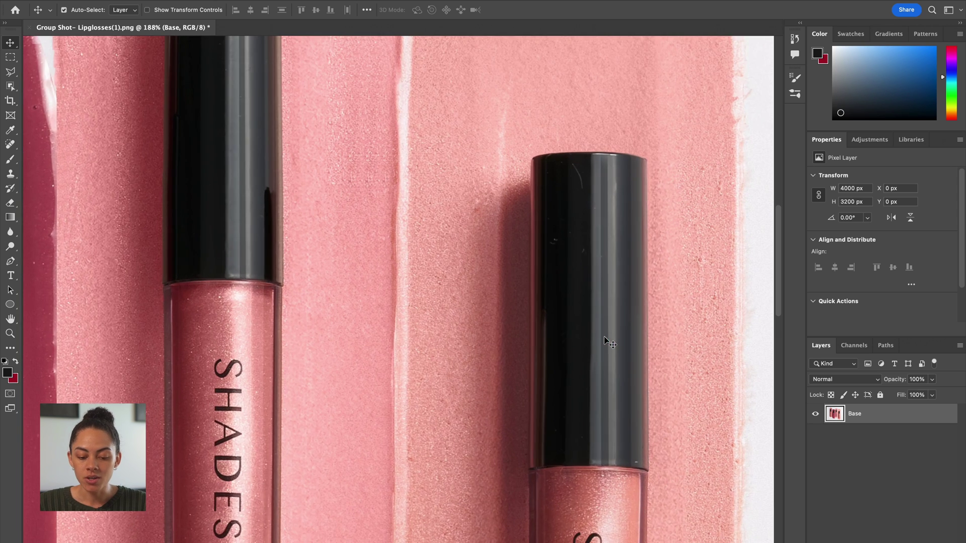
click(12, 87)
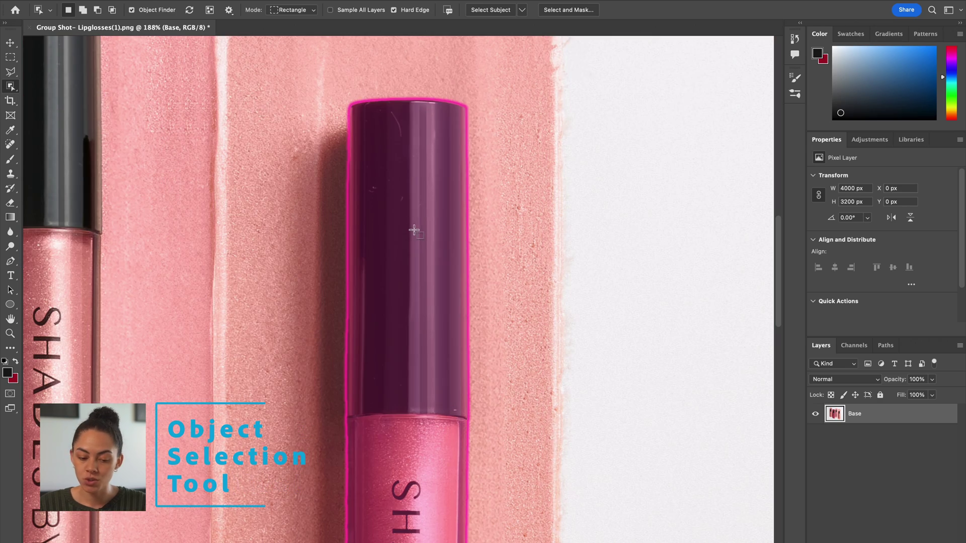
click(413, 230)
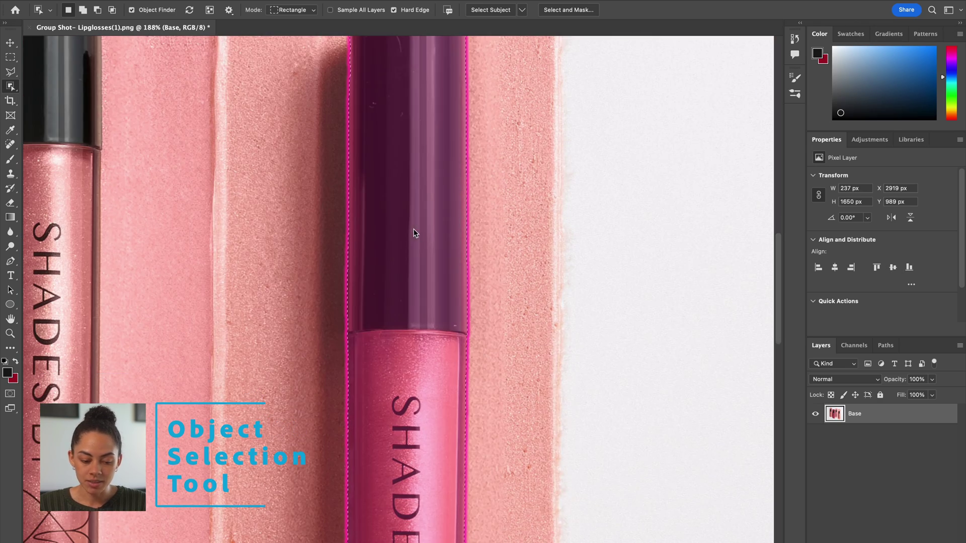
key(super+j)
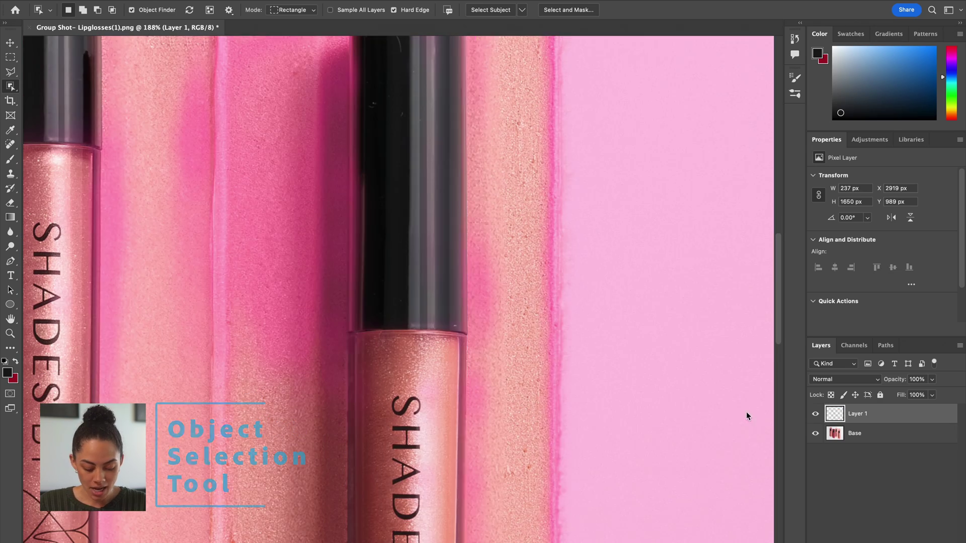
- Hide the Base layer and zoom in closely on the bottle's cap
click(814, 433)
key(super+minus)
key(super+minus)
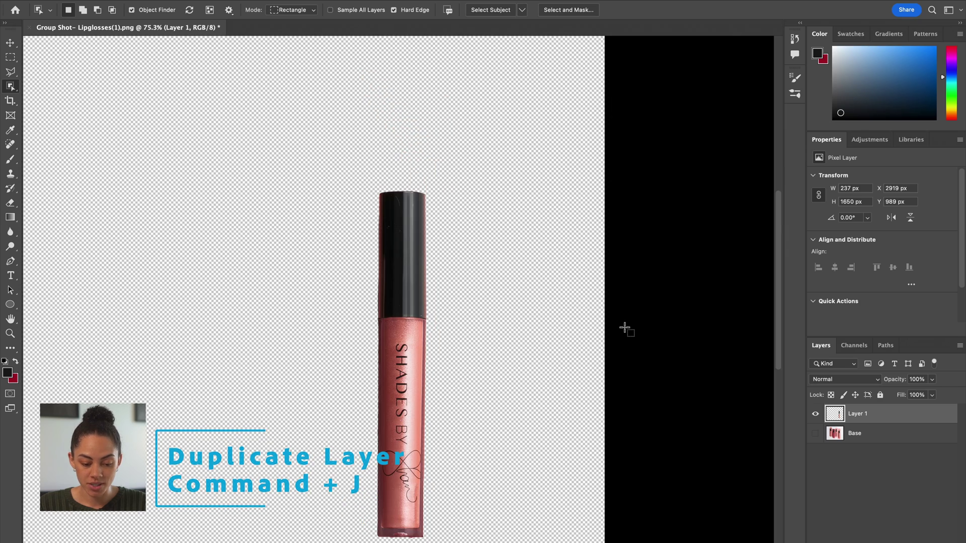
key(super+plus)
key(super+plus)
key(super+plus)
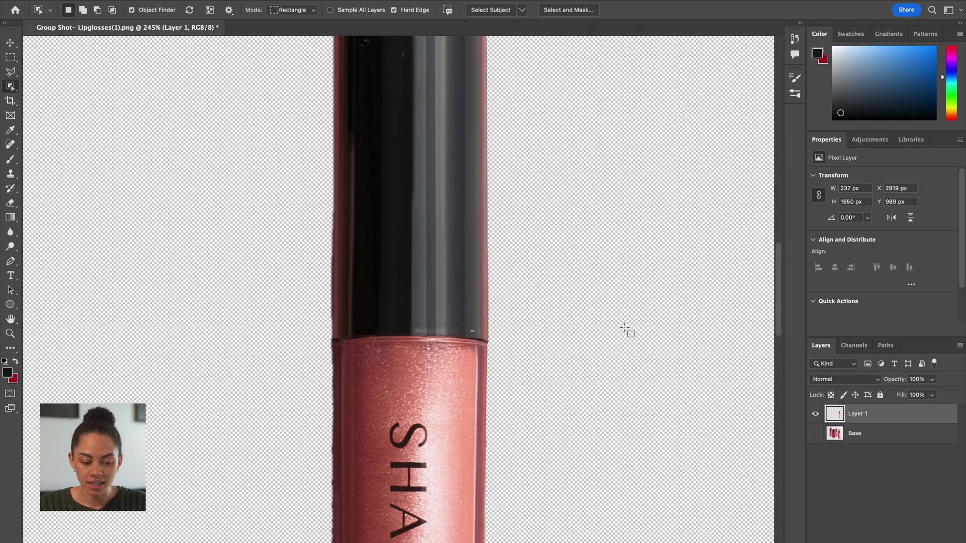
- Trace a closed Pen path around the pink tube below the black cap
click(10, 43)
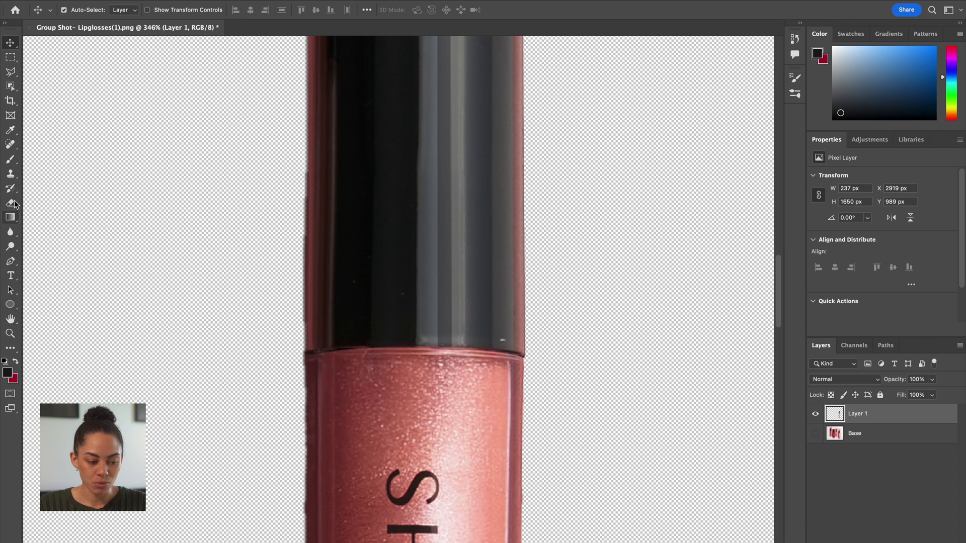
click(11, 262)
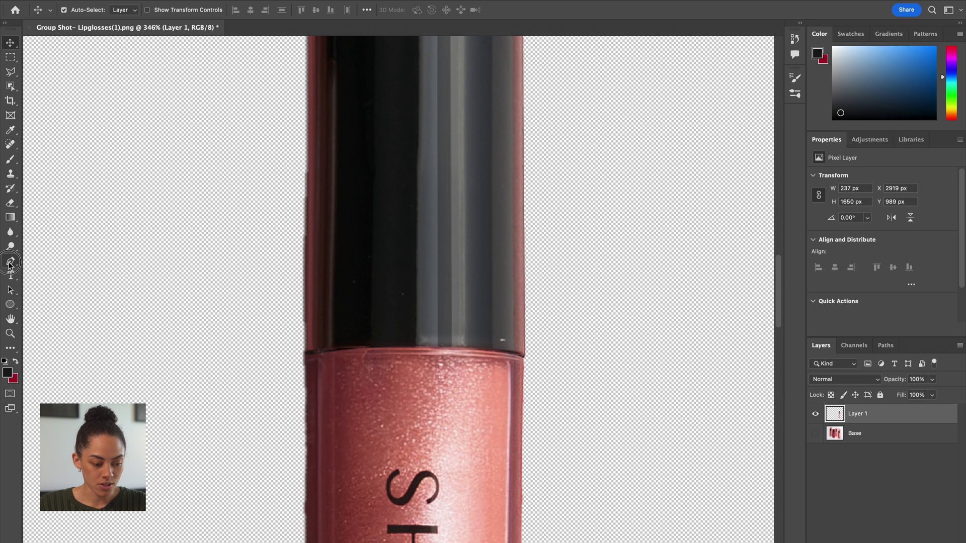
click(301, 356)
drag(416, 346, 493, 347)
drag(547, 362, 552, 365)
scroll(554, 370, down, 8)
scroll(553, 371, down, 10)
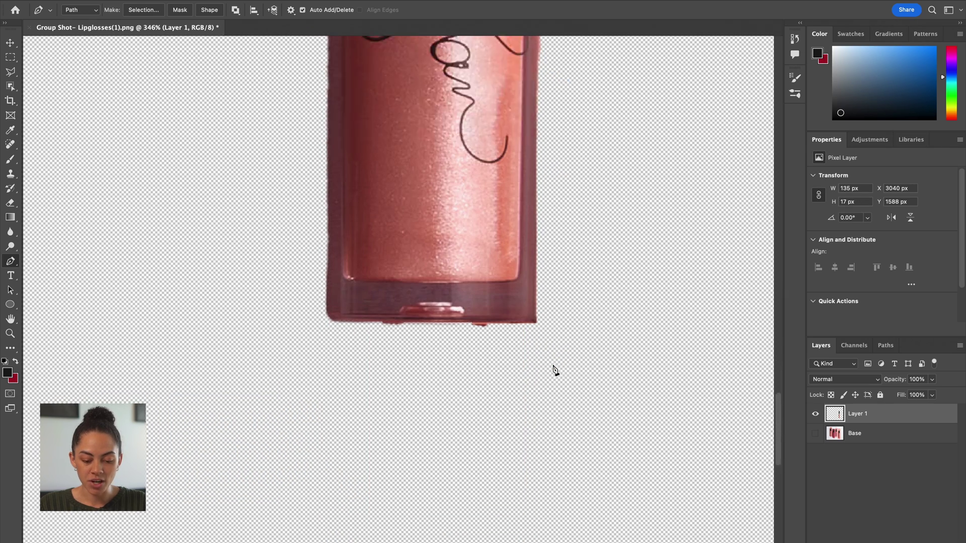
click(569, 261)
scroll(308, 264, up, 15)
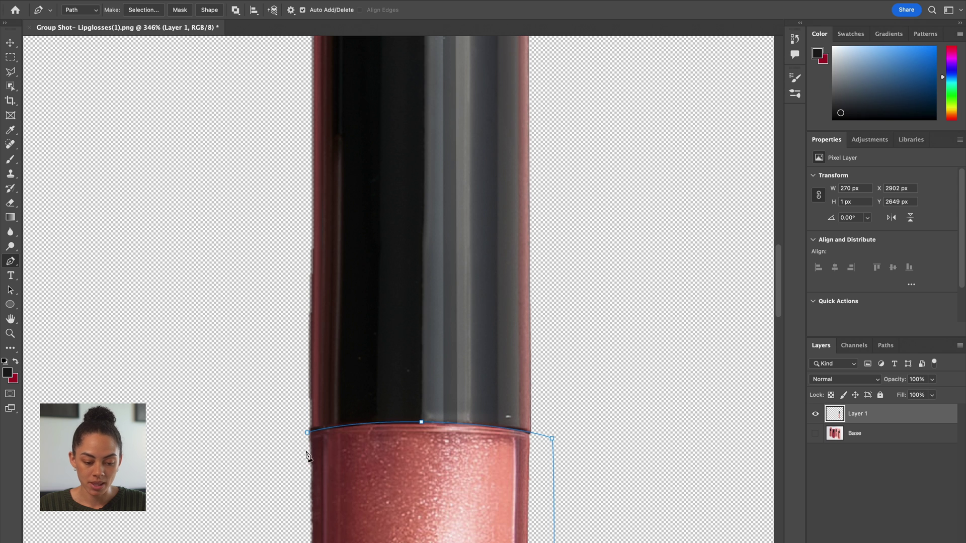
click(307, 433)
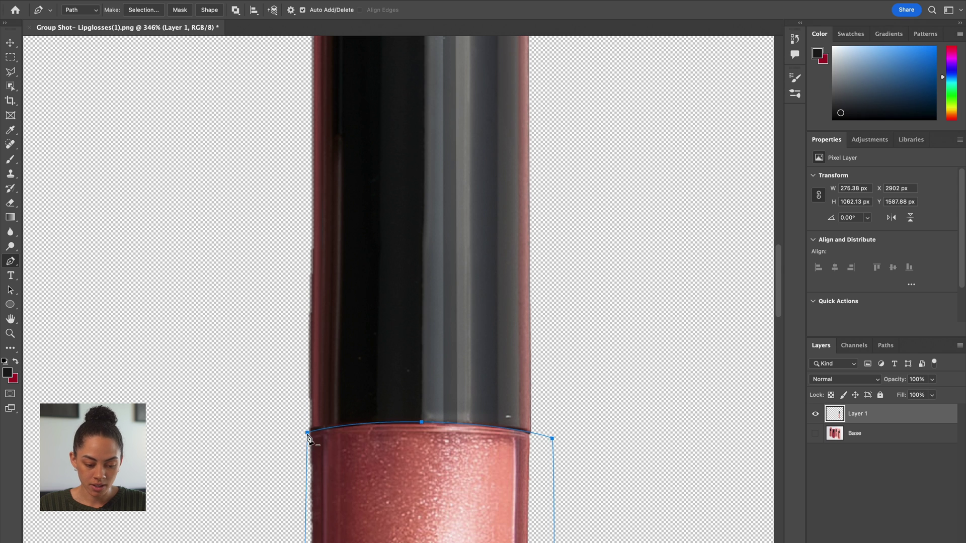
scroll(308, 433, up, 5)
- Turn the path into an unfeathered selection, delete the pink tube, and deselect
right_click(391, 372)
click(459, 427)
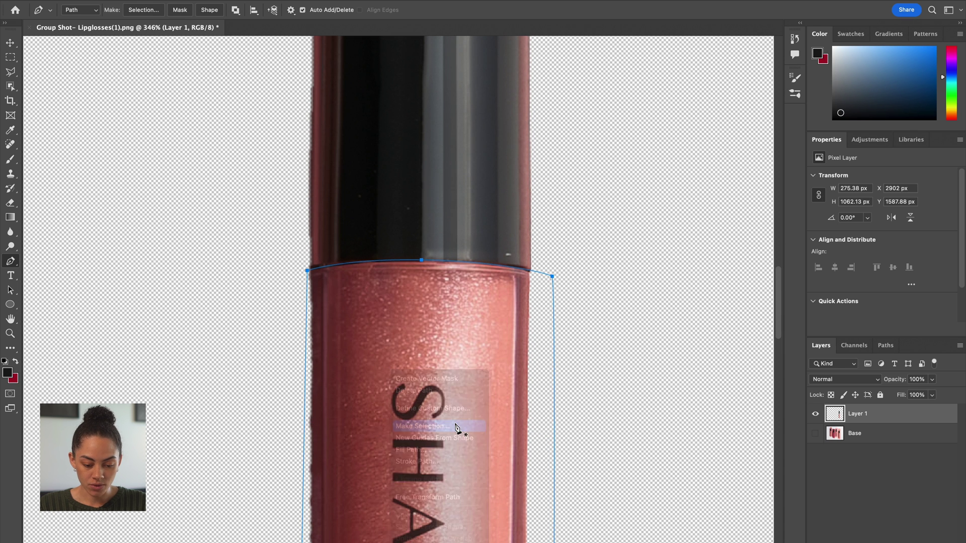
click(916, 111)
key(BackSpace)
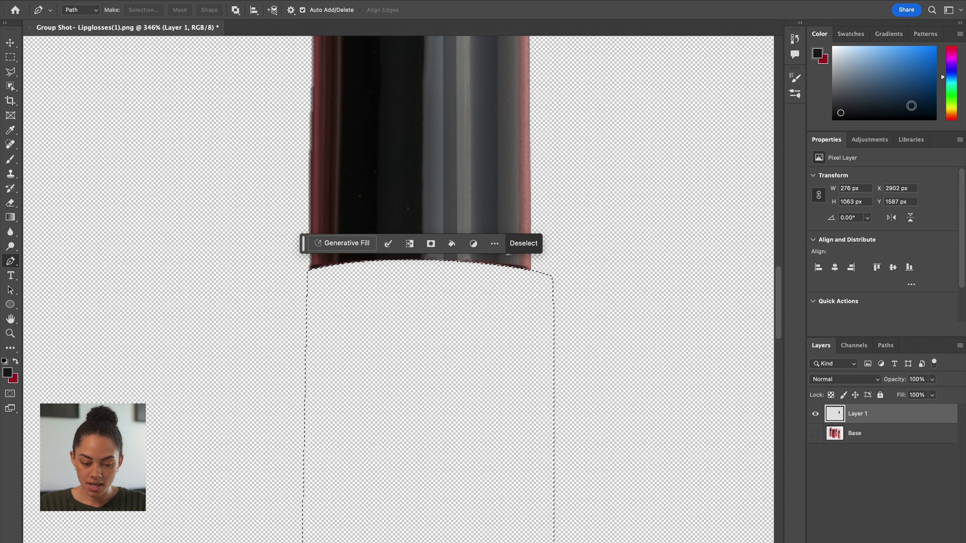
key(super+d)
scroll(464, 217, up, 8)
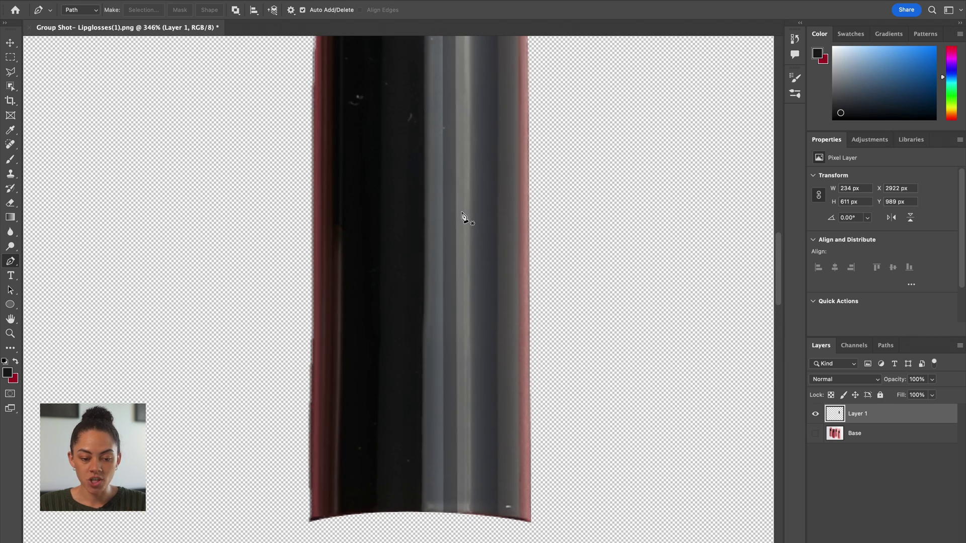
scroll(464, 217, down, 5)
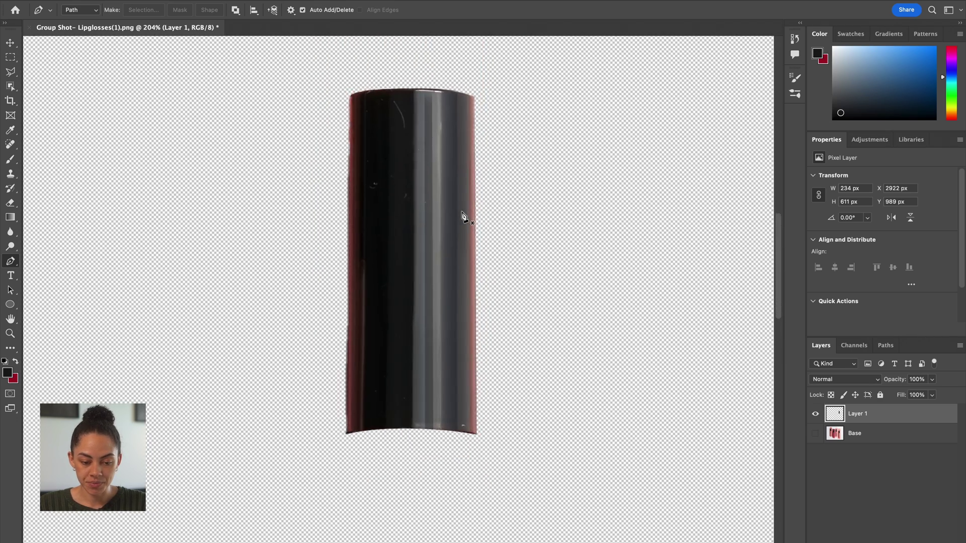
click(11, 145)
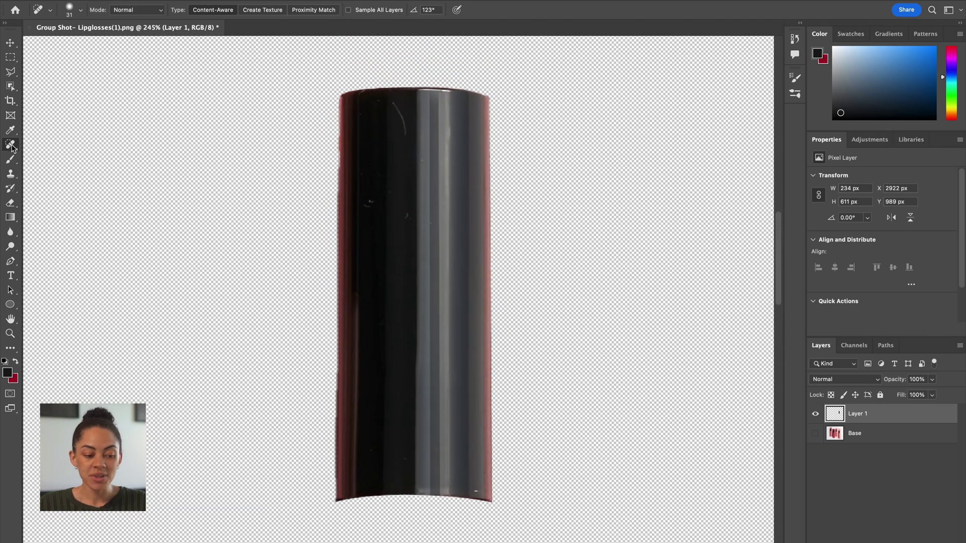
- Reduce the Spot Healing Brush size to 20 px for cleaning the cap's scratches
click(73, 17)
drag(73, 40, 29, 41)
click(394, 100)
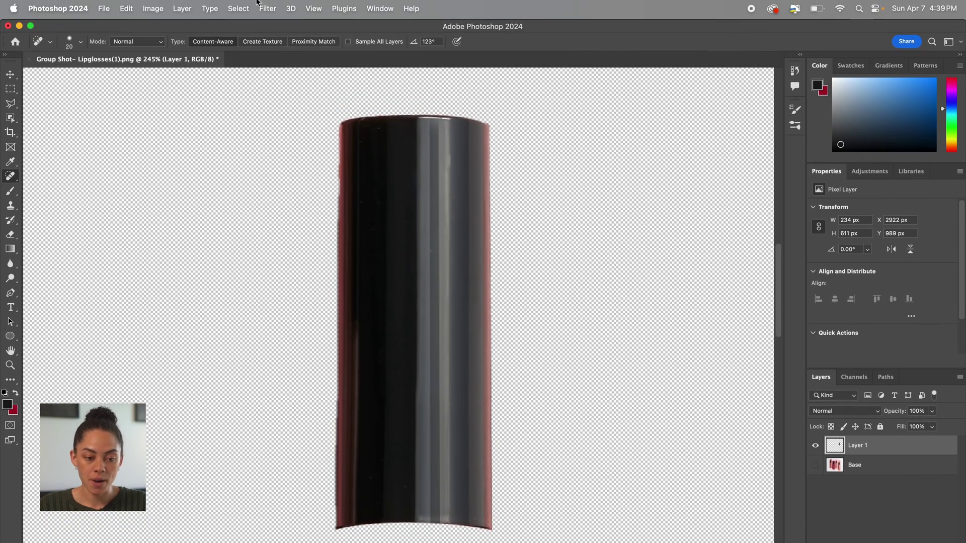
- Apply Filter > Noise > Dust & Scratches to the cap with a radius of a few pixels
click(268, 5)
mouse_move(283, 204)
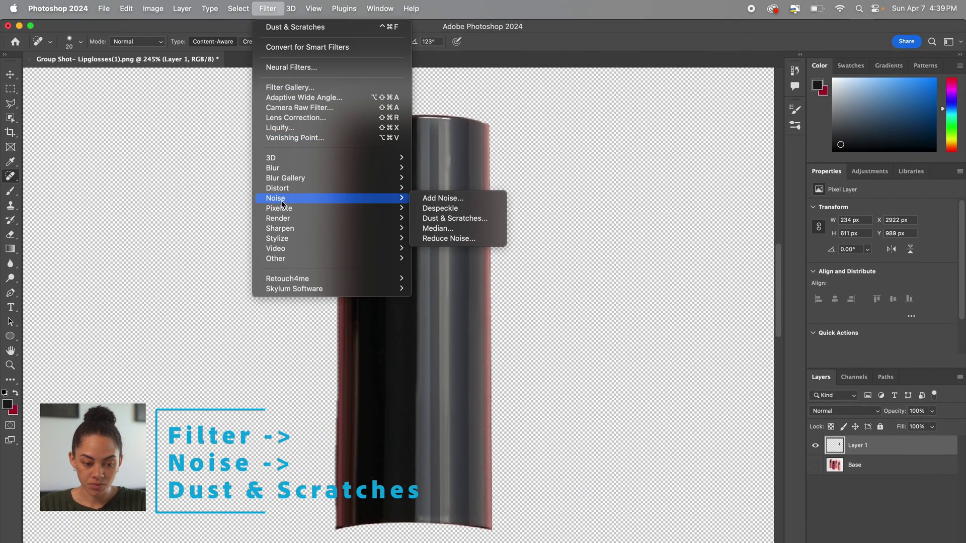
click(443, 218)
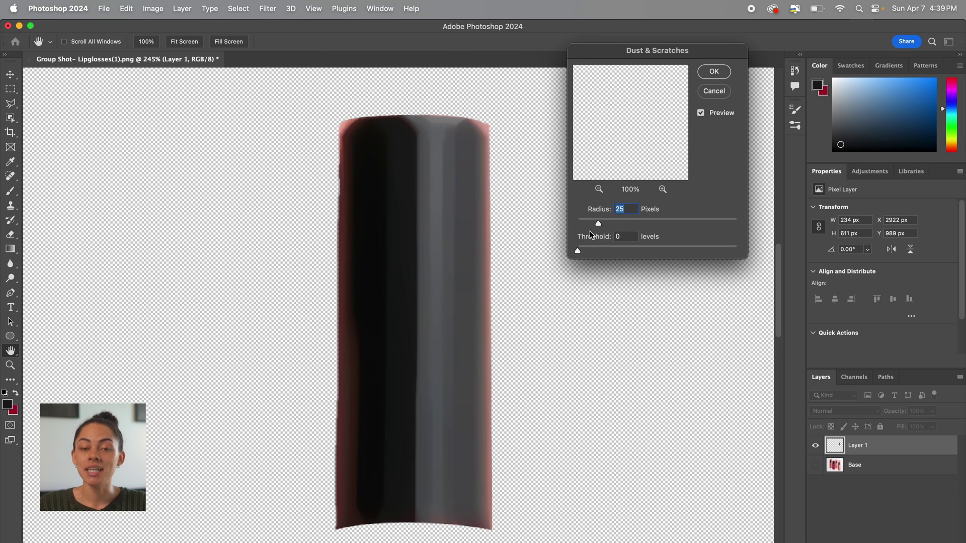
text(3)
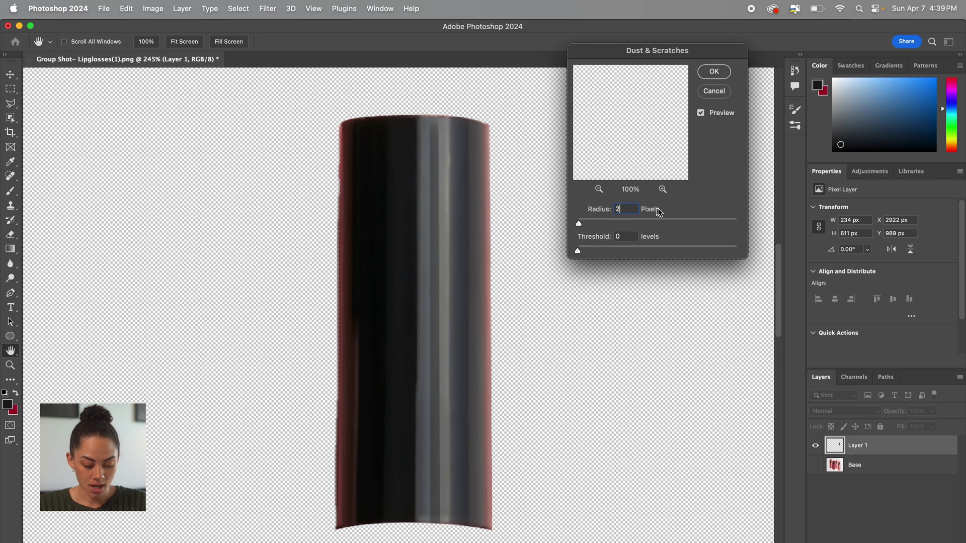
click(714, 72)
key(j)
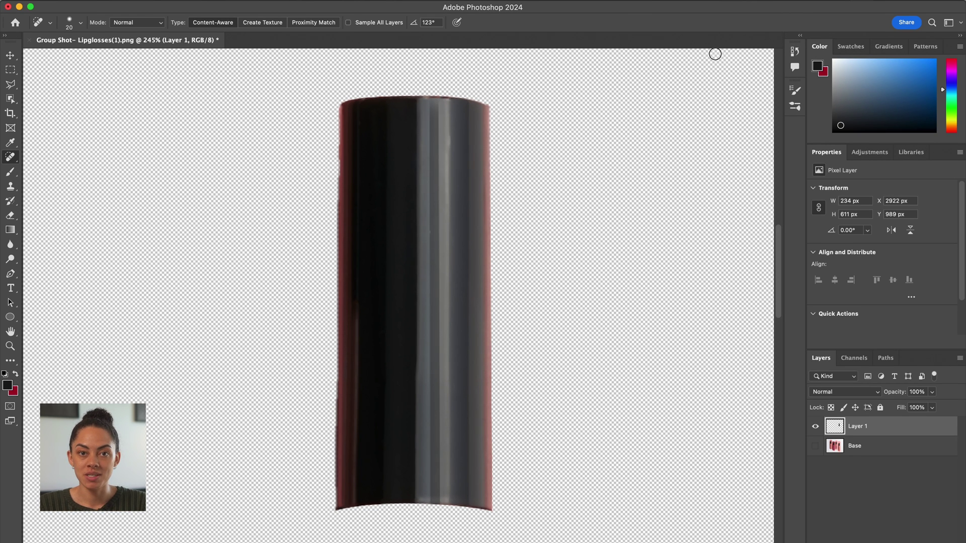
- Paint the cap's reddish edges black using the Color Replacement Tool at 100% tolerance
drag(840, 125, 833, 131)
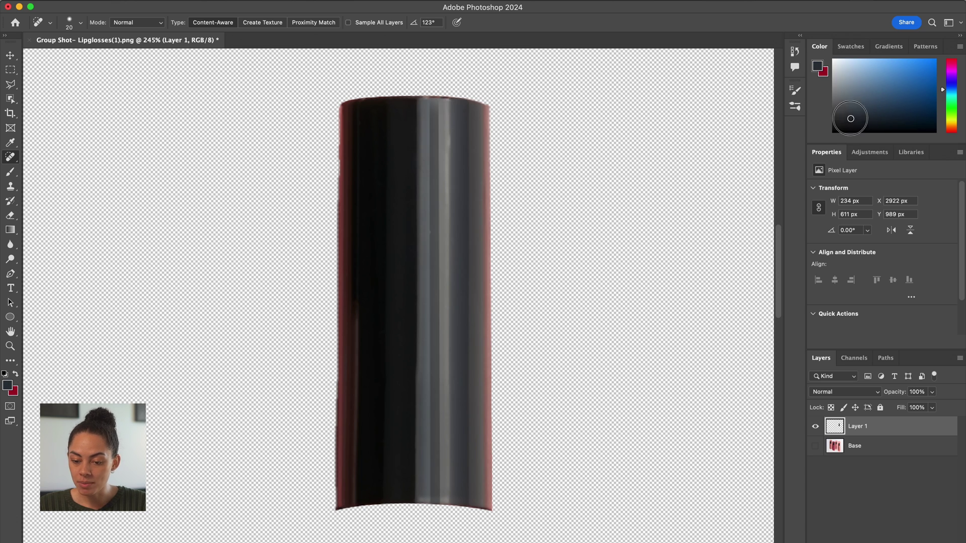
right_click(10, 172)
click(50, 189)
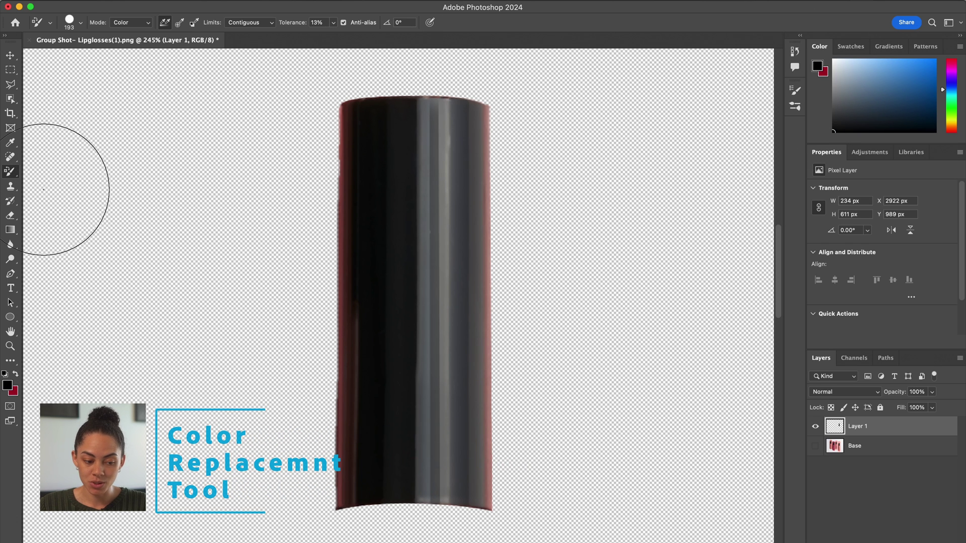
click(333, 22)
drag(332, 35, 378, 35)
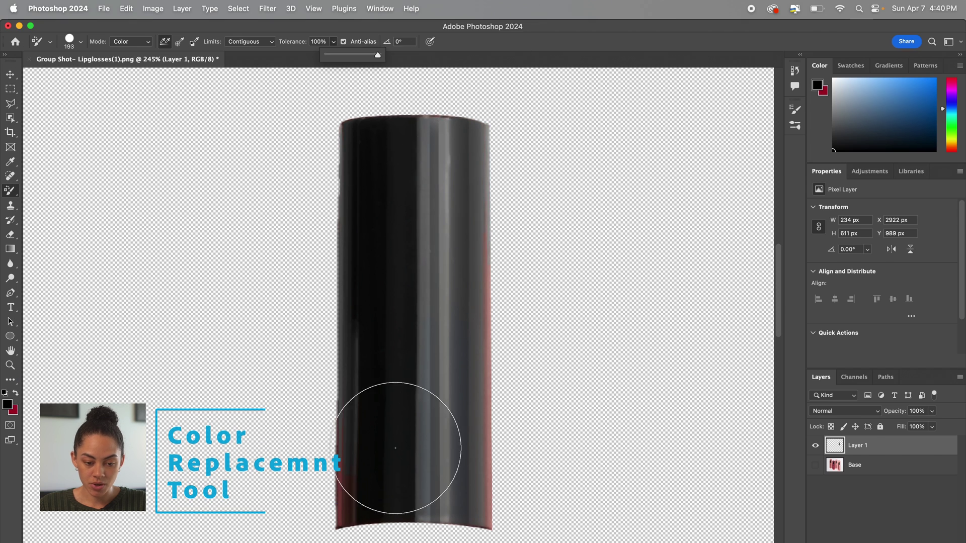
mouse_move(395, 447)
mouse_down()
mouse_move(436, 156)
mouse_move(491, 363)
mouse_move(388, 204)
mouse_move(432, 498)
mouse_up()
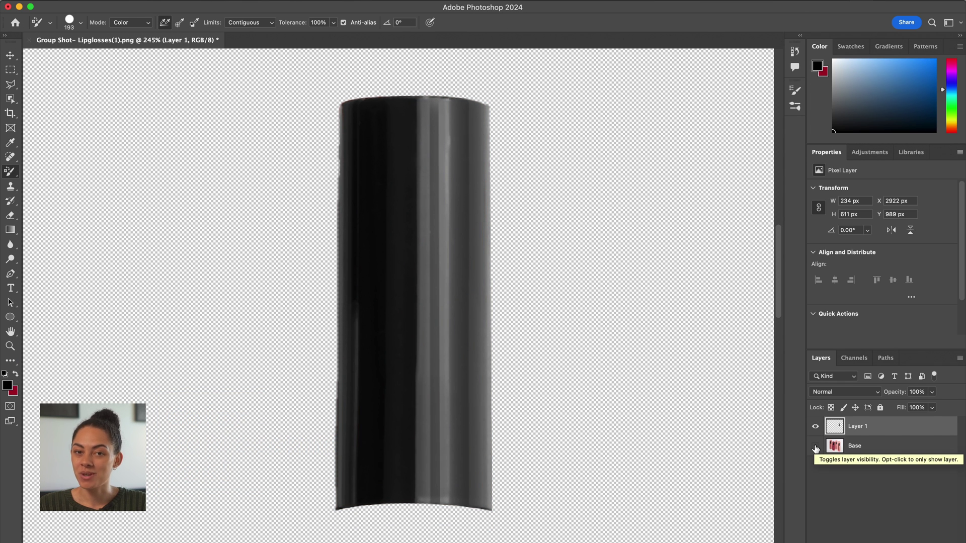
- Show the Base layer and toggle Layer 1 repeatedly to compare the retouched cap, leaving it visible
click(815, 446)
click(816, 428)
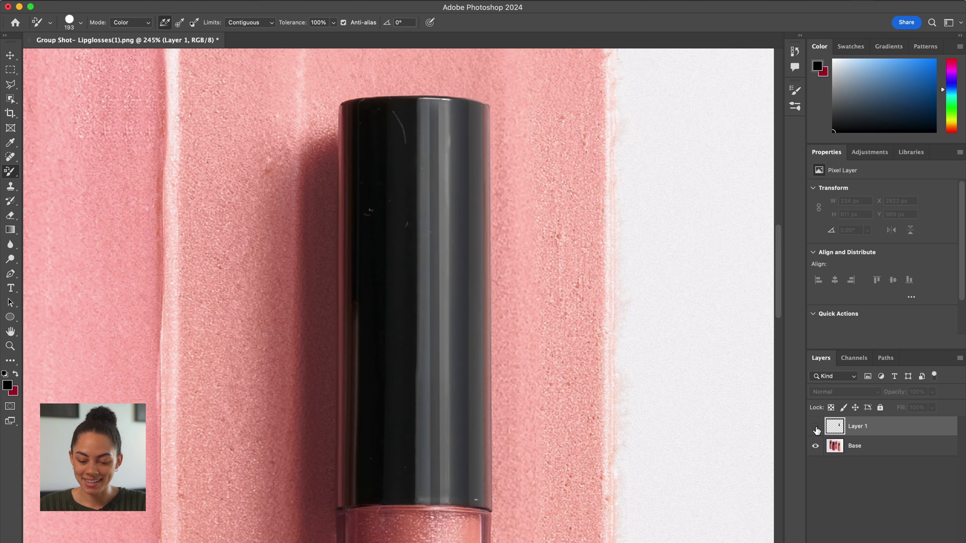
click(816, 428)
click(815, 427)
click(816, 428)
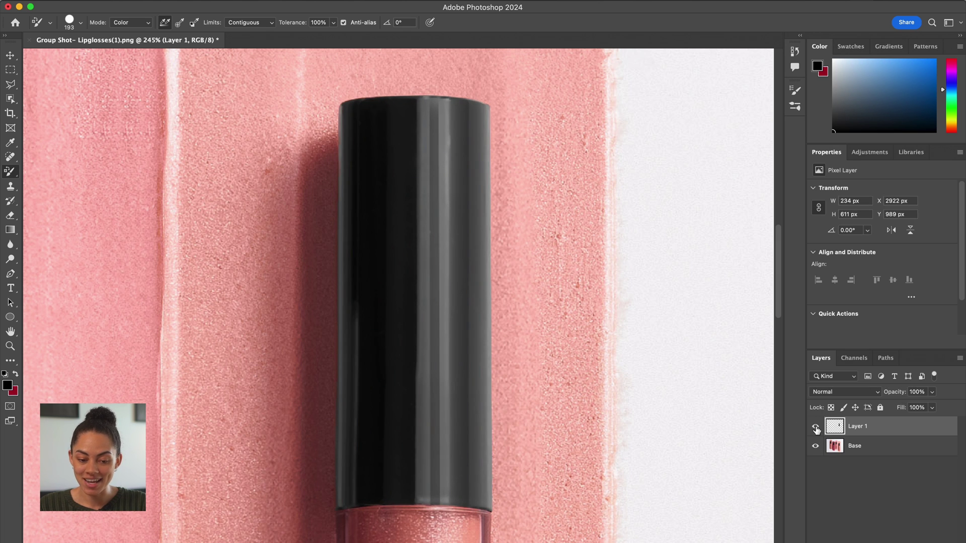
click(816, 427)
click(816, 427)
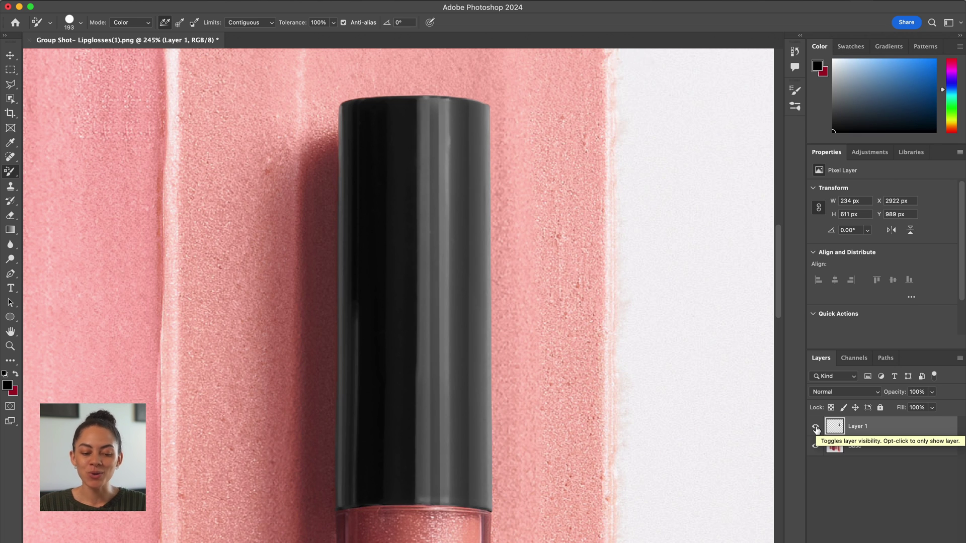
key(l)
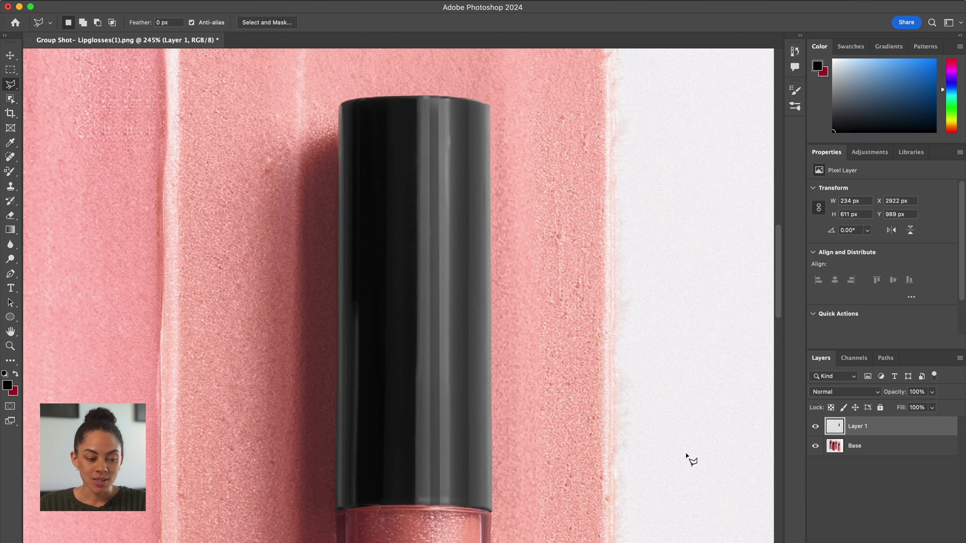
- Outline the cap's left reflection strip with the Polygonal Lasso and apply Generative Fill
click(371, 100)
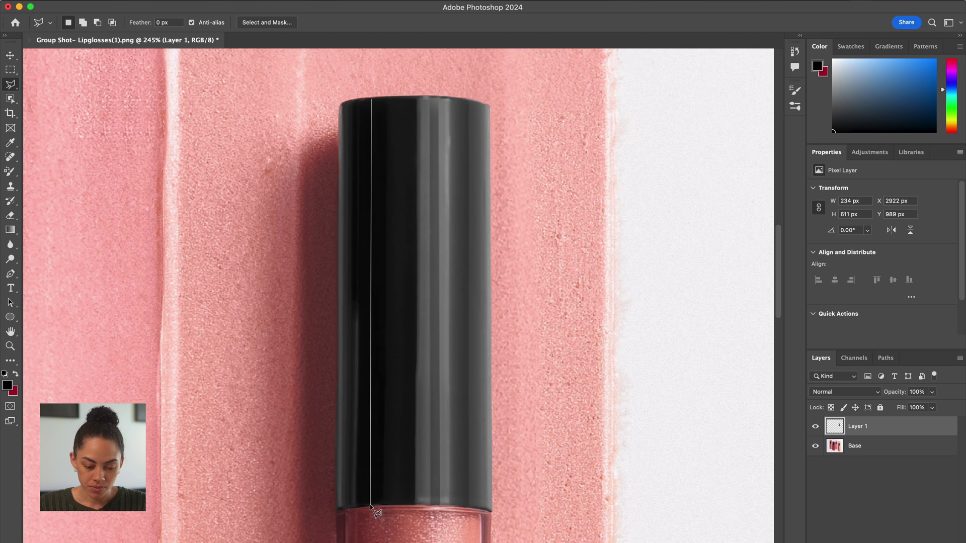
click(334, 512)
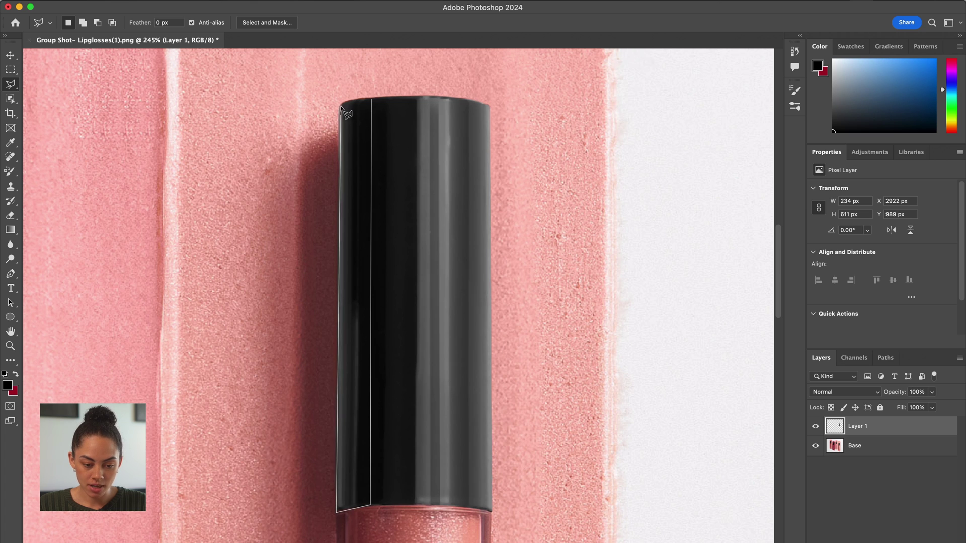
click(339, 105)
click(372, 100)
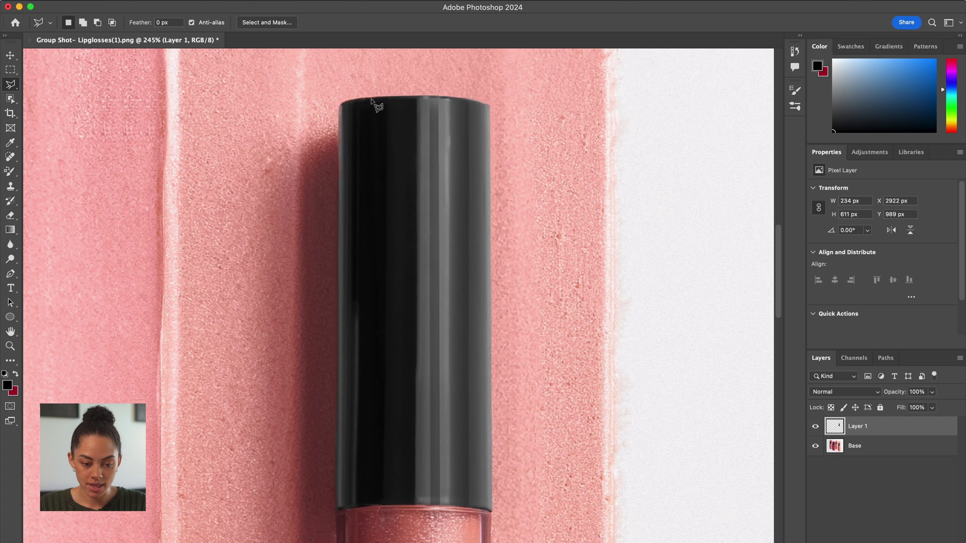
click(277, 527)
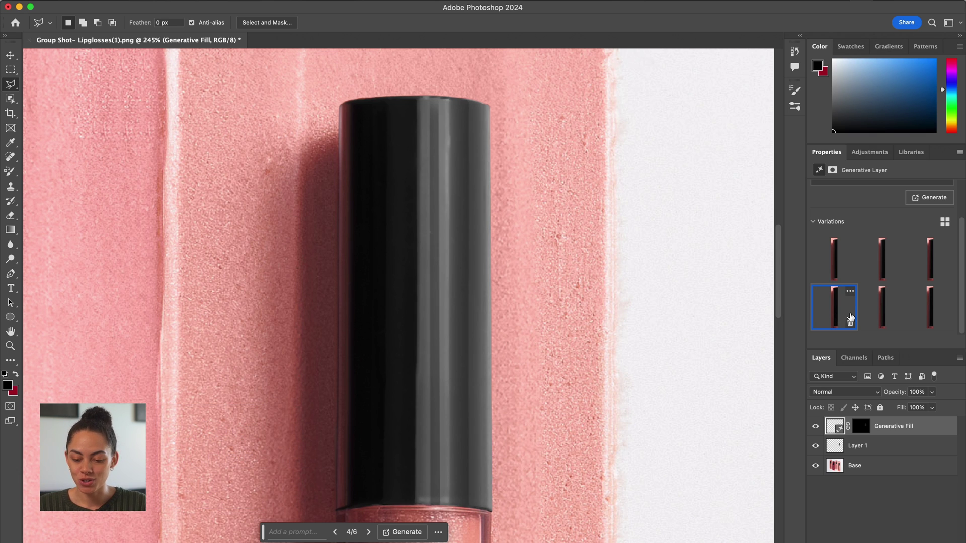
- Browse the fill variations, choose the second one, then regenerate the fill twice more
click(884, 317)
click(931, 317)
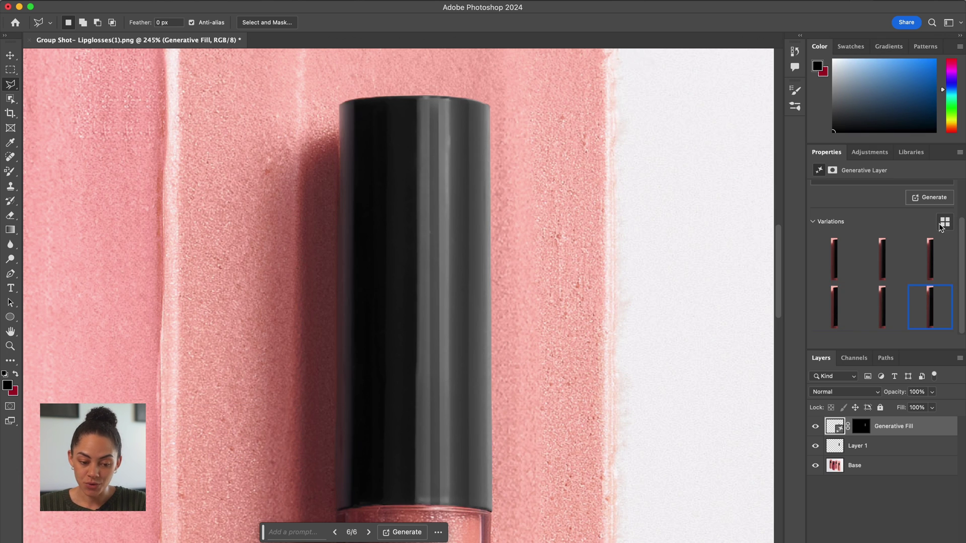
click(930, 258)
click(883, 258)
click(835, 258)
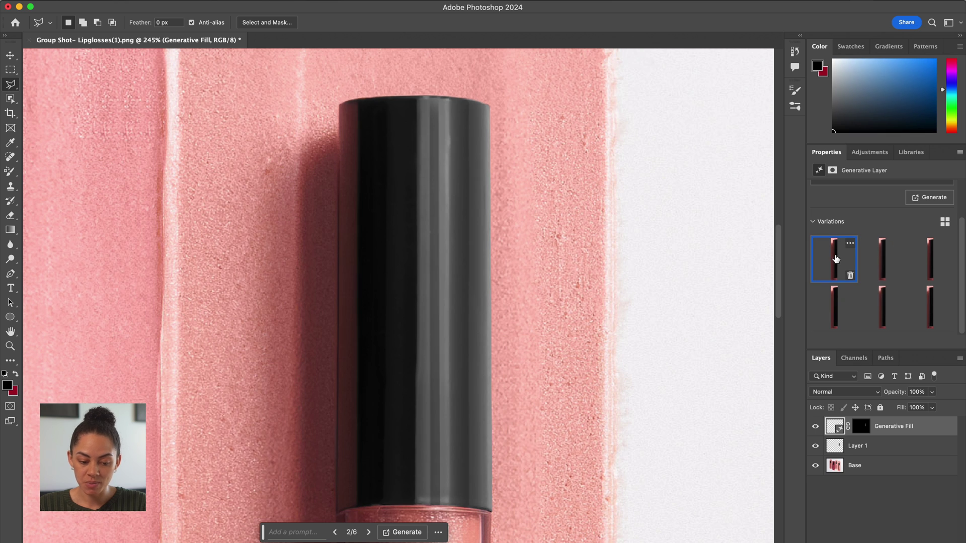
click(891, 259)
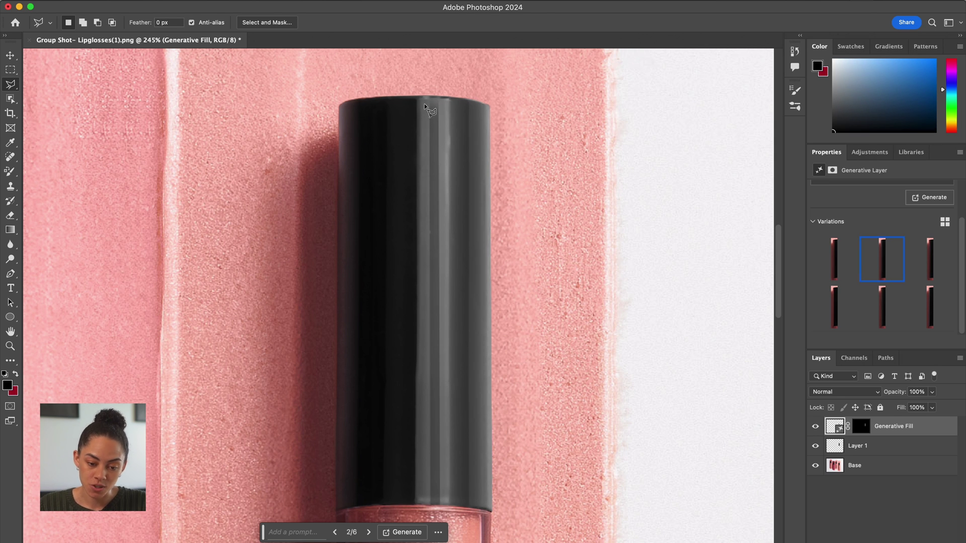
click(482, 525)
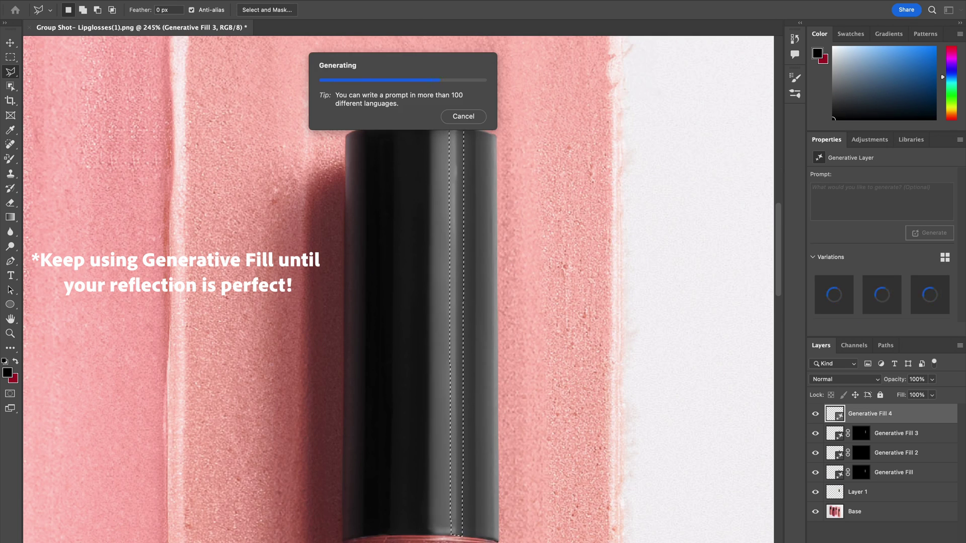
click(926, 233)
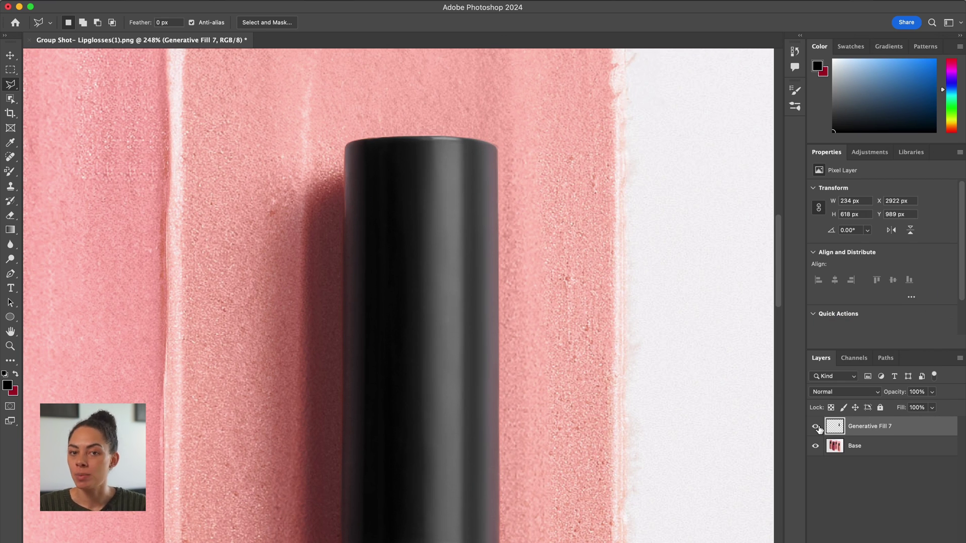
- Toggle Generative Fill 7 off and on twice to compare, then pick the Color Replacement Tool
click(816, 427)
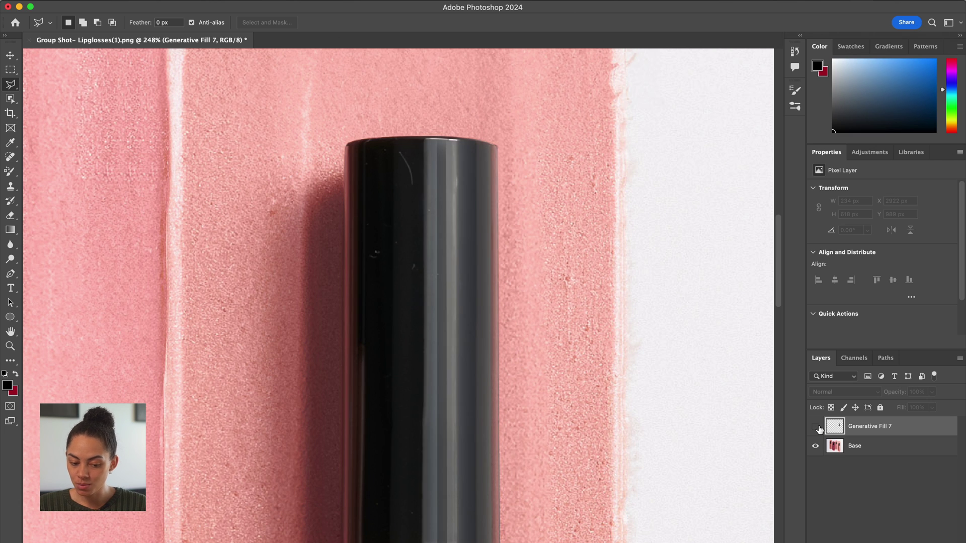
click(815, 427)
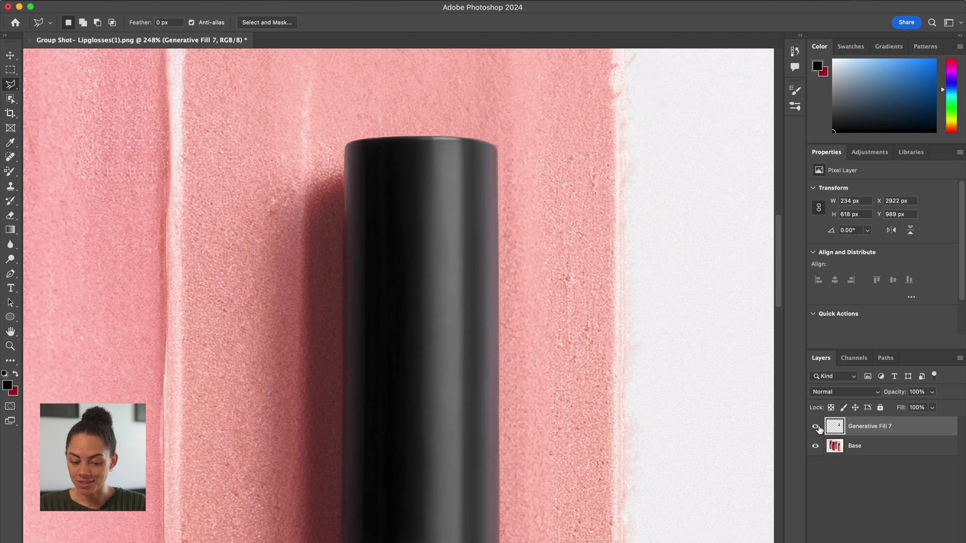
click(816, 426)
click(815, 427)
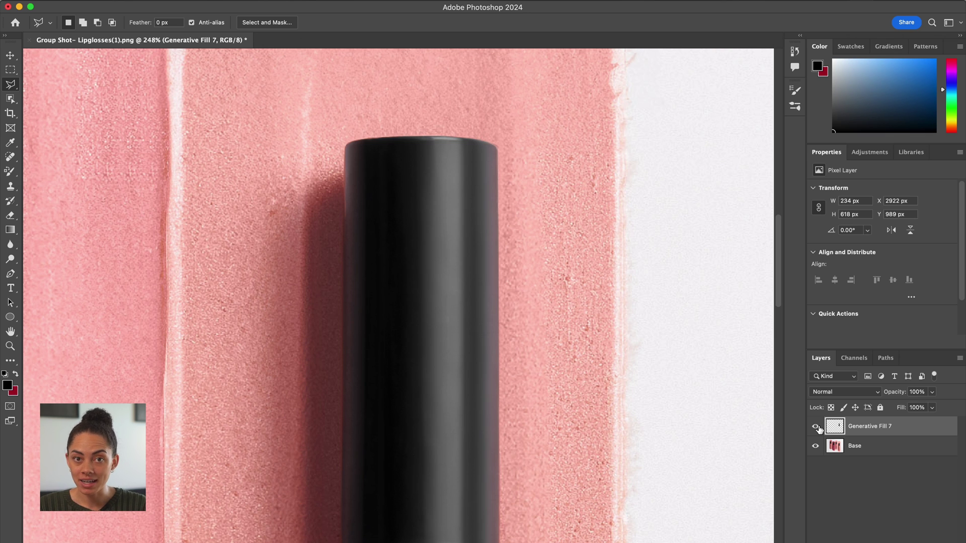
click(8, 171)
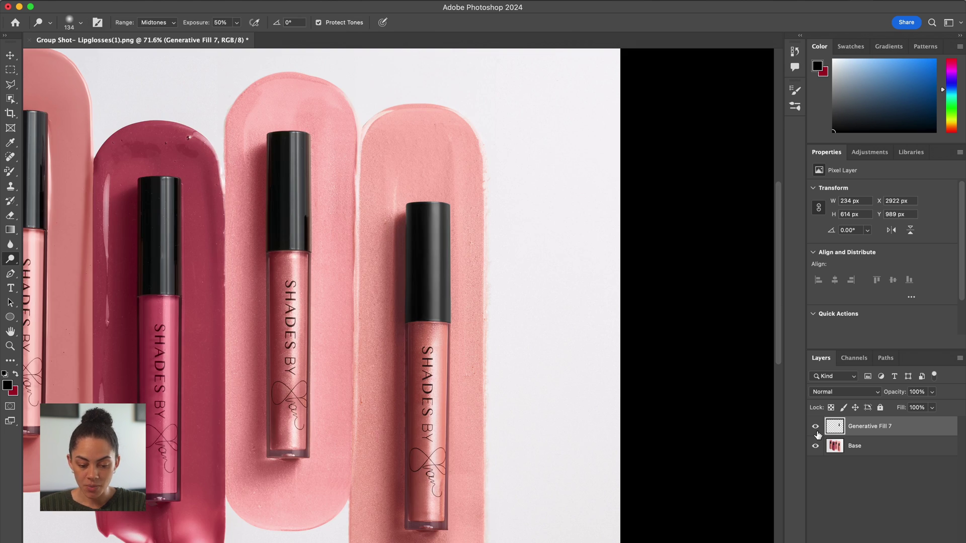
- Hide and reshow Generative Fill 7 to compare the cleaned lid with the original
click(816, 428)
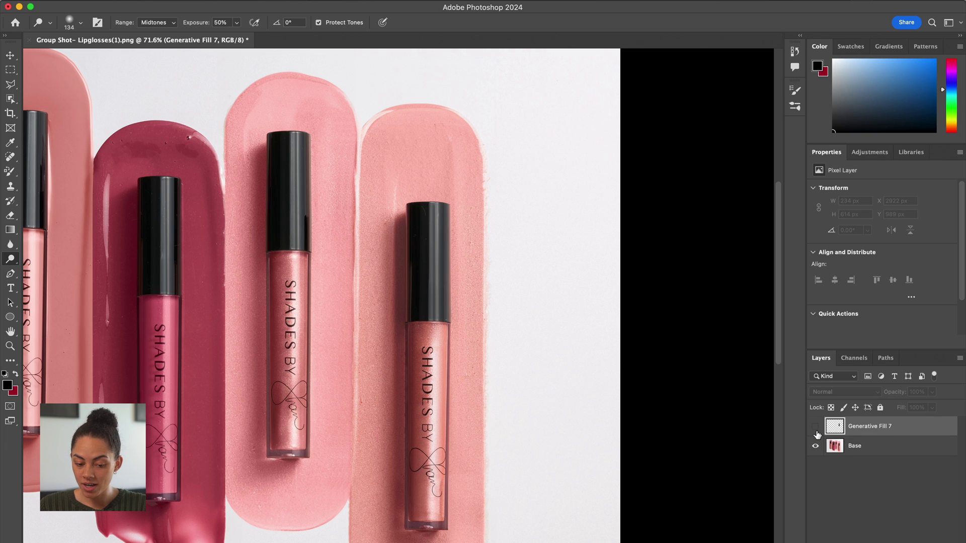
click(816, 428)
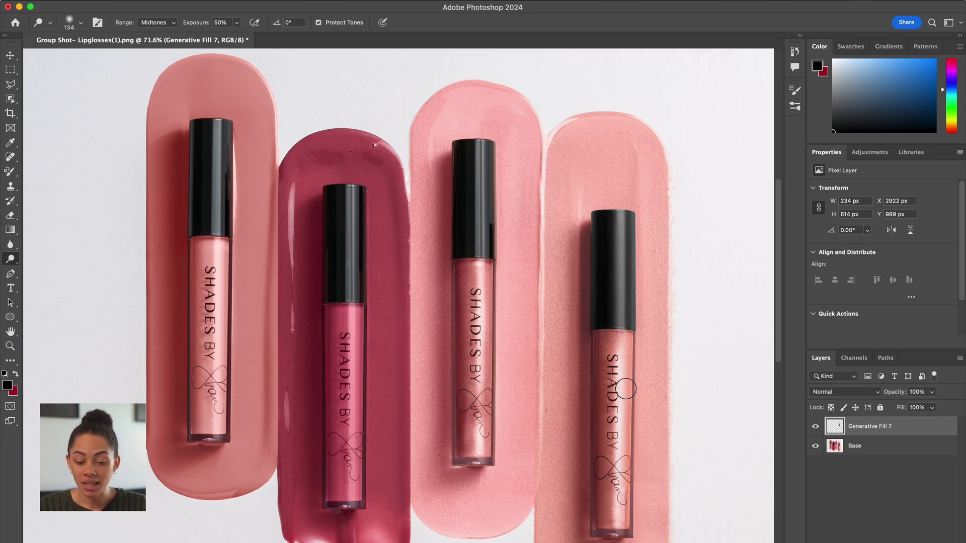
- Paste copies of the clean black lid and move them onto the other bottles
key(super+c)
key(super+v)
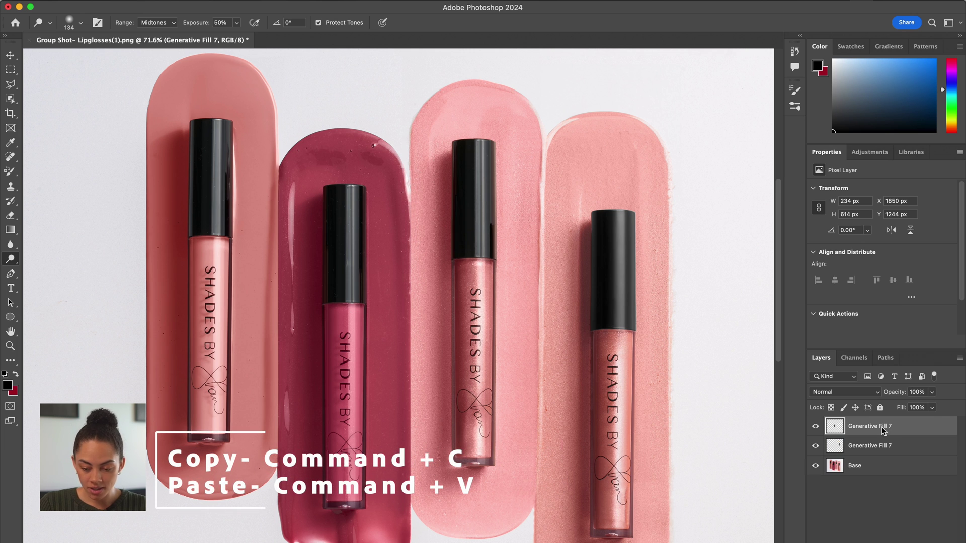
key(v)
key(super+v)
drag(397, 339, 340, 270)
key(super+v)
drag(398, 321, 221, 200)
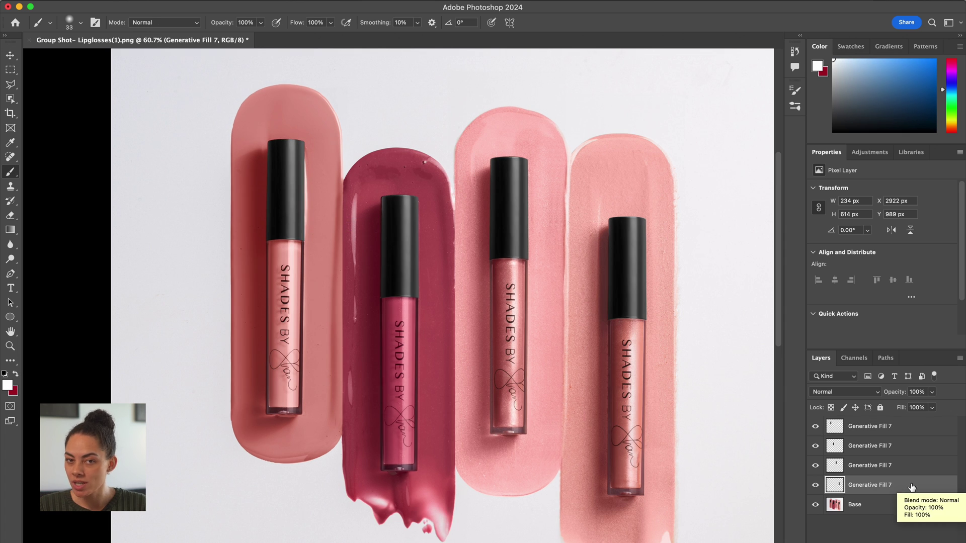
- Rename the lid layers Lid 1 through Lid 4 and add a new empty layer on top
double_click(873, 485)
text(Lid 1)
double_click(875, 465)
text(Lid 2)
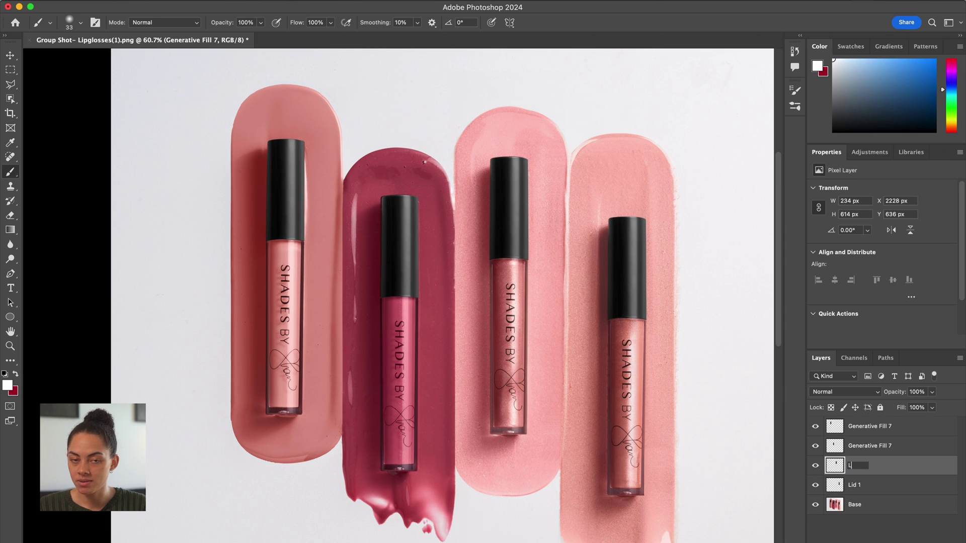
double_click(881, 446)
text(Lid 3)
double_click(870, 426)
text(Lid 4)
key(Return)
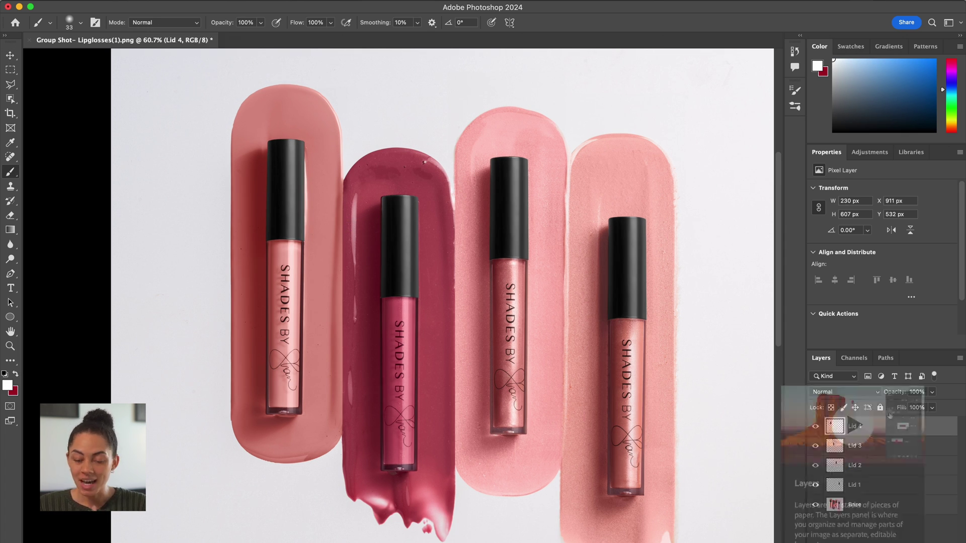
key(alt+shift+super+n)
mouse_move(821, 358)
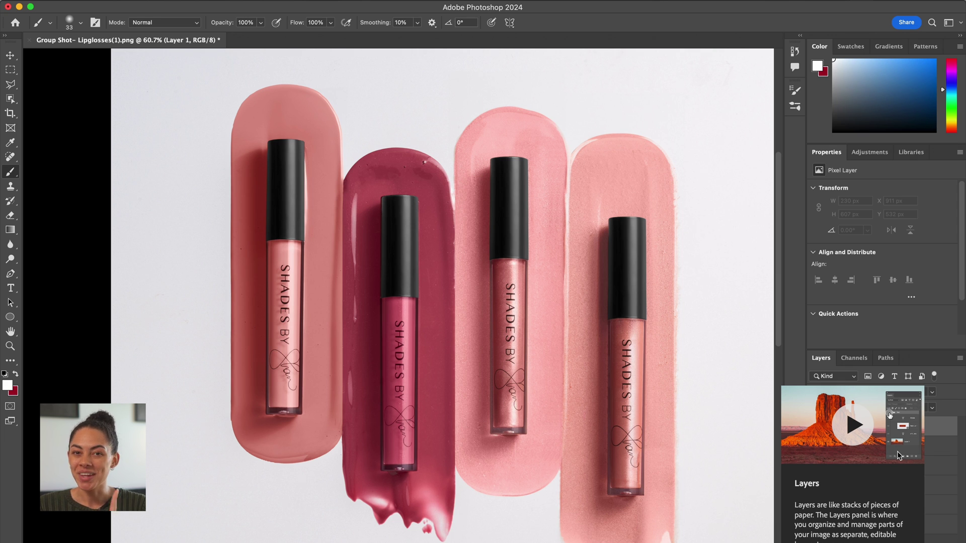
- Paint a white vertical highlight stroke down the lids with the Brush tool
drag(10, 172, 76, 168)
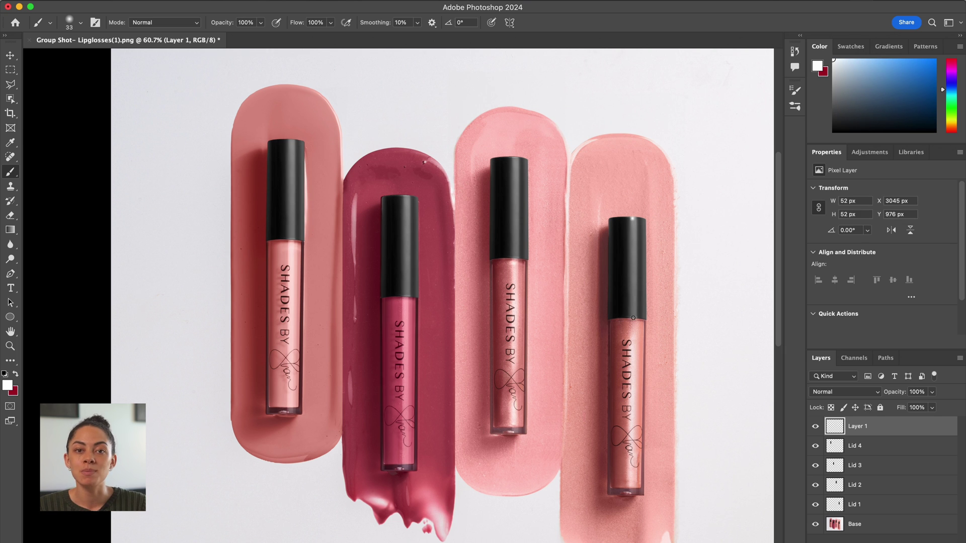
drag(633, 218, 633, 319)
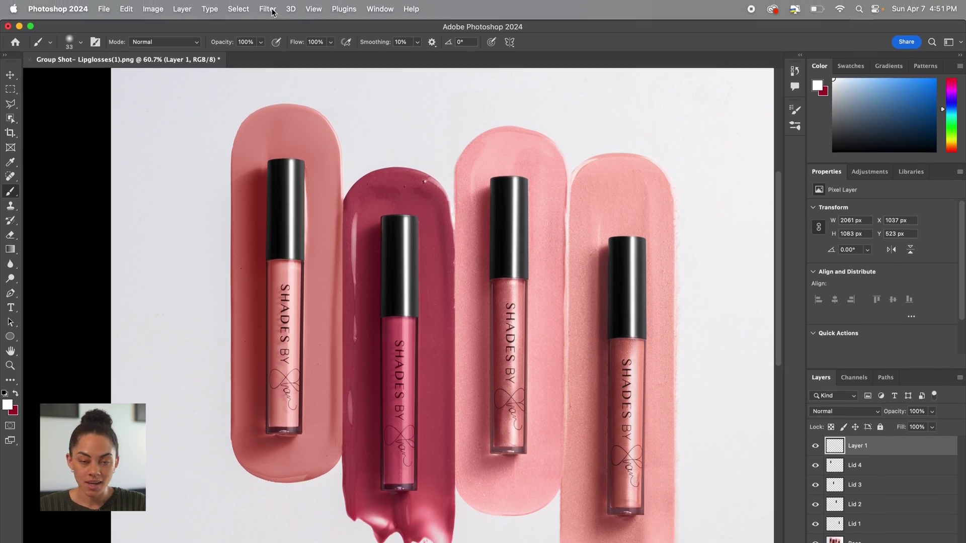
- Blur the highlight strokes with an 8.7-pixel Gaussian Blur and lower the layer opacity to 76%
click(267, 4)
mouse_move(307, 168)
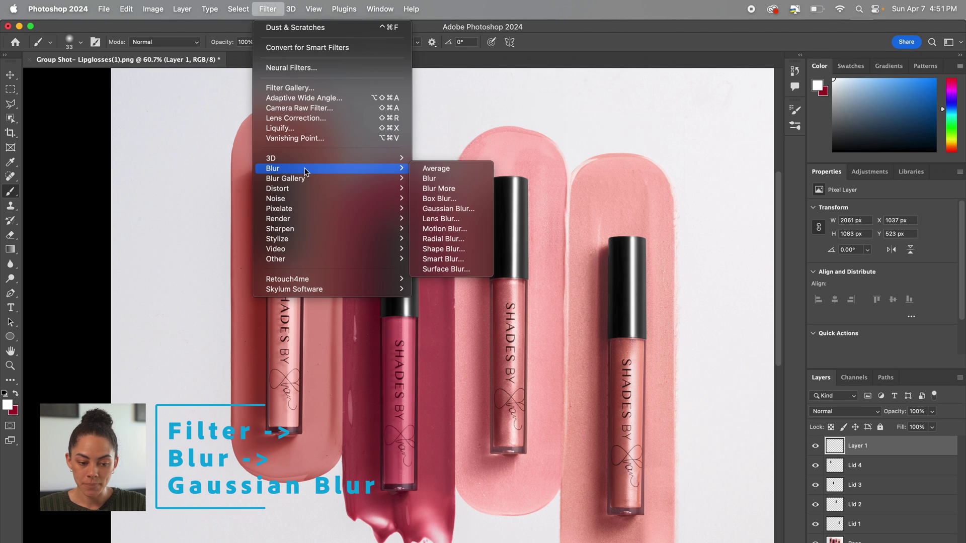
click(456, 209)
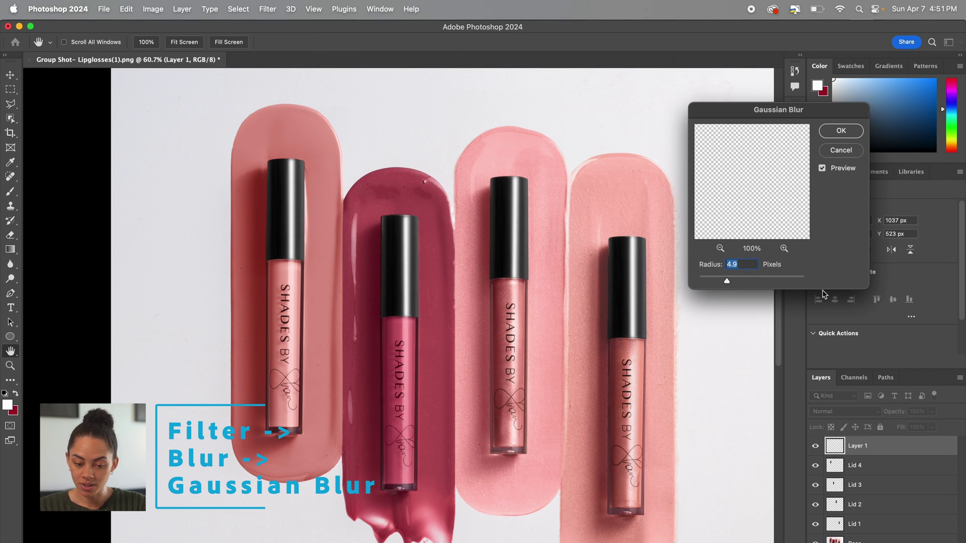
drag(726, 281, 738, 281)
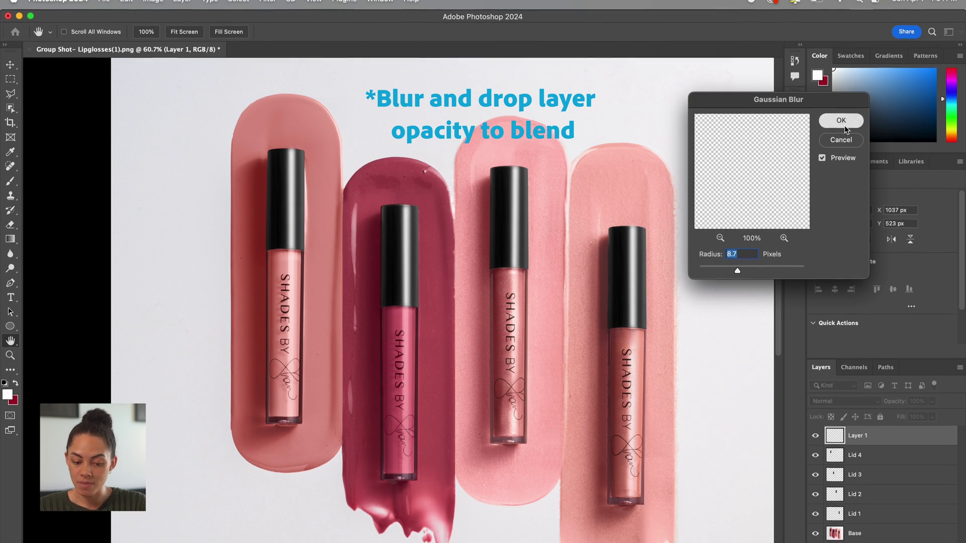
click(844, 133)
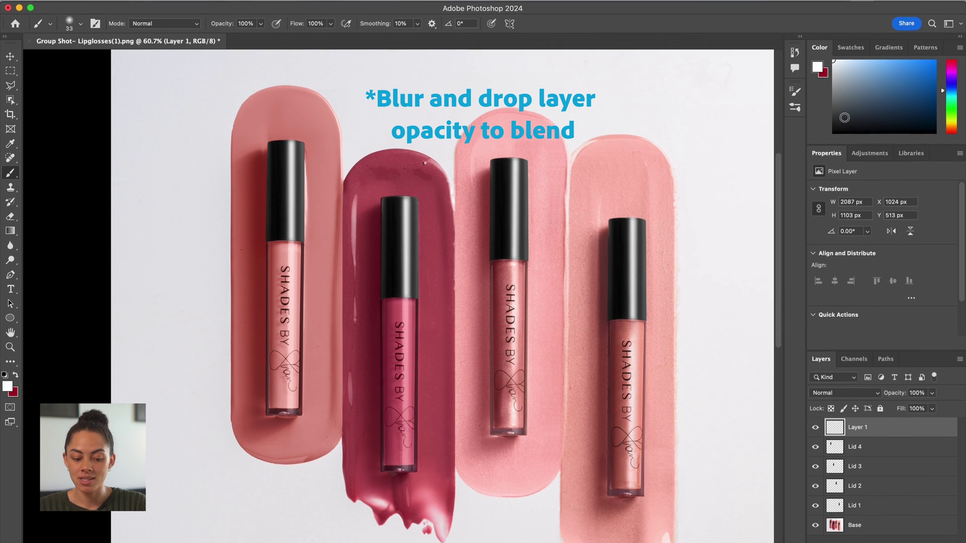
click(932, 391)
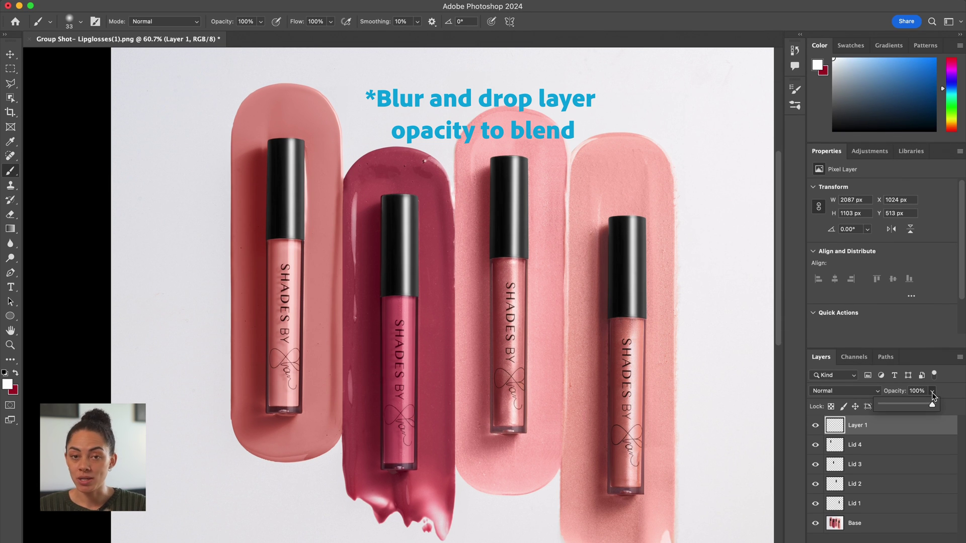
drag(932, 405, 898, 407)
- Toggle the highlight layer's visibility to check it, then merge all six layers into one
click(815, 426)
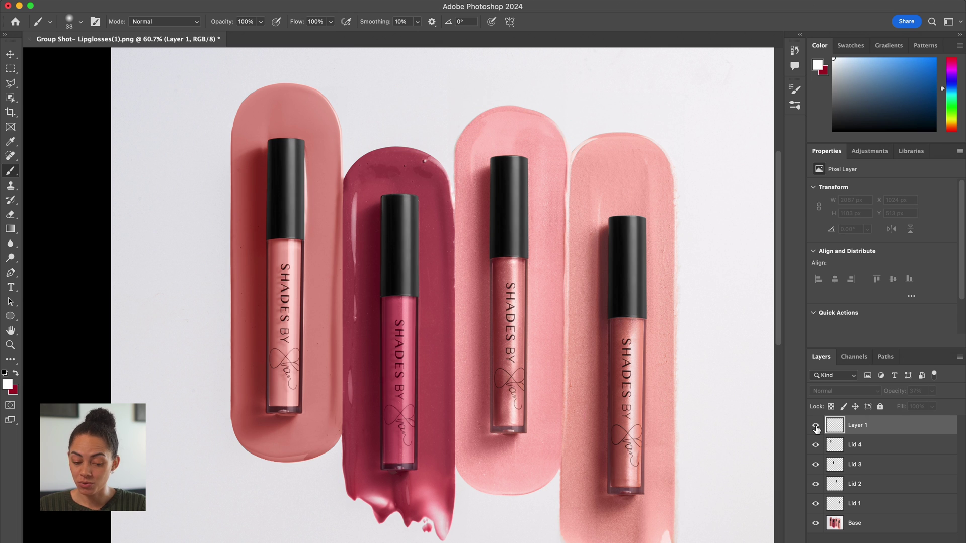
click(816, 426)
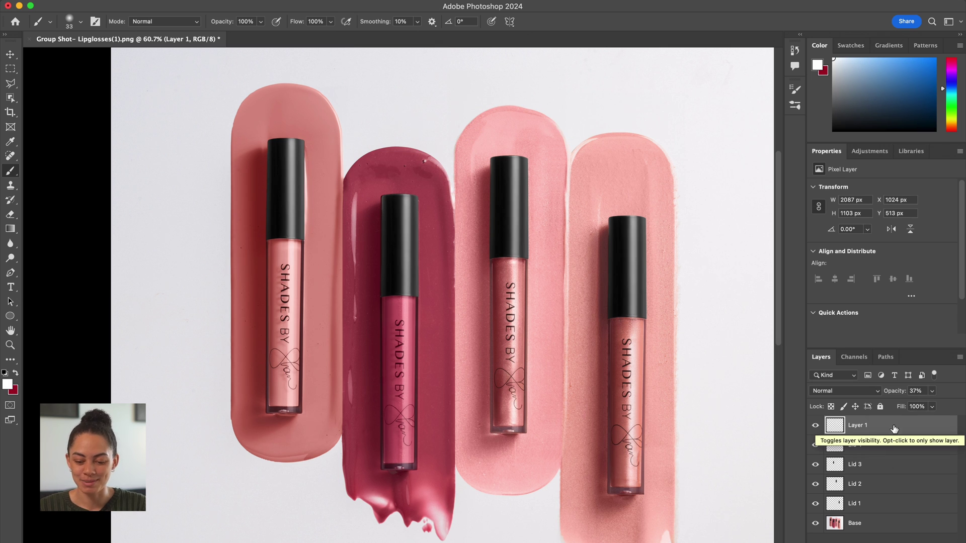
shift+click(870, 525)
right_click(870, 525)
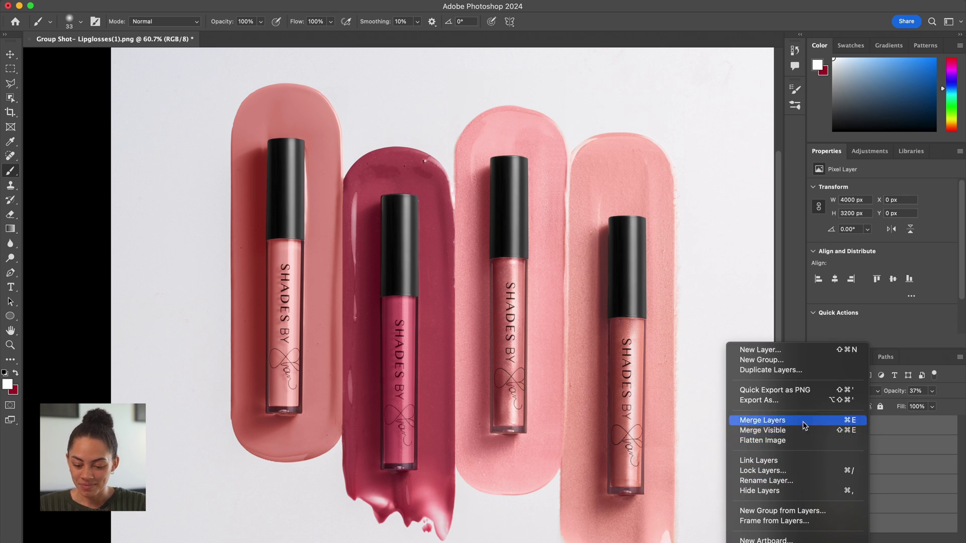
click(810, 423)
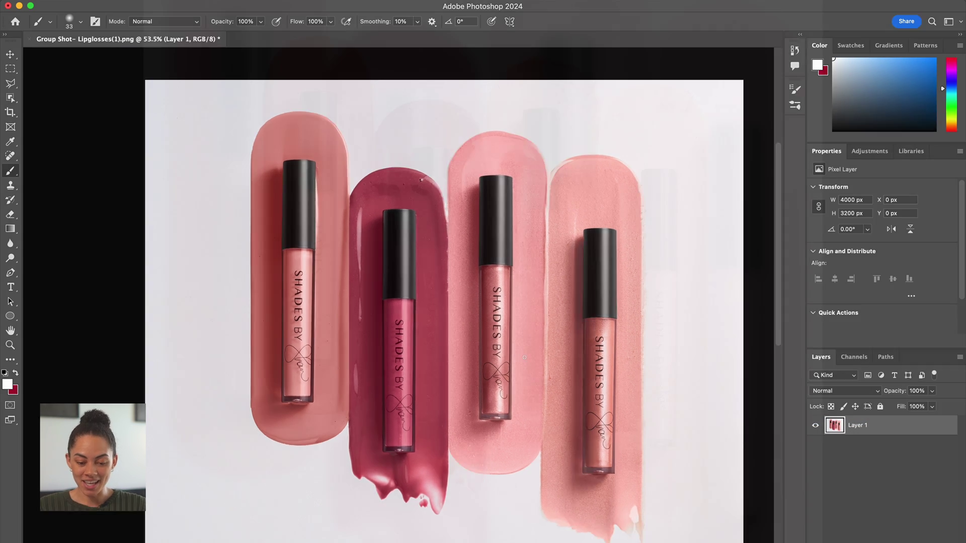